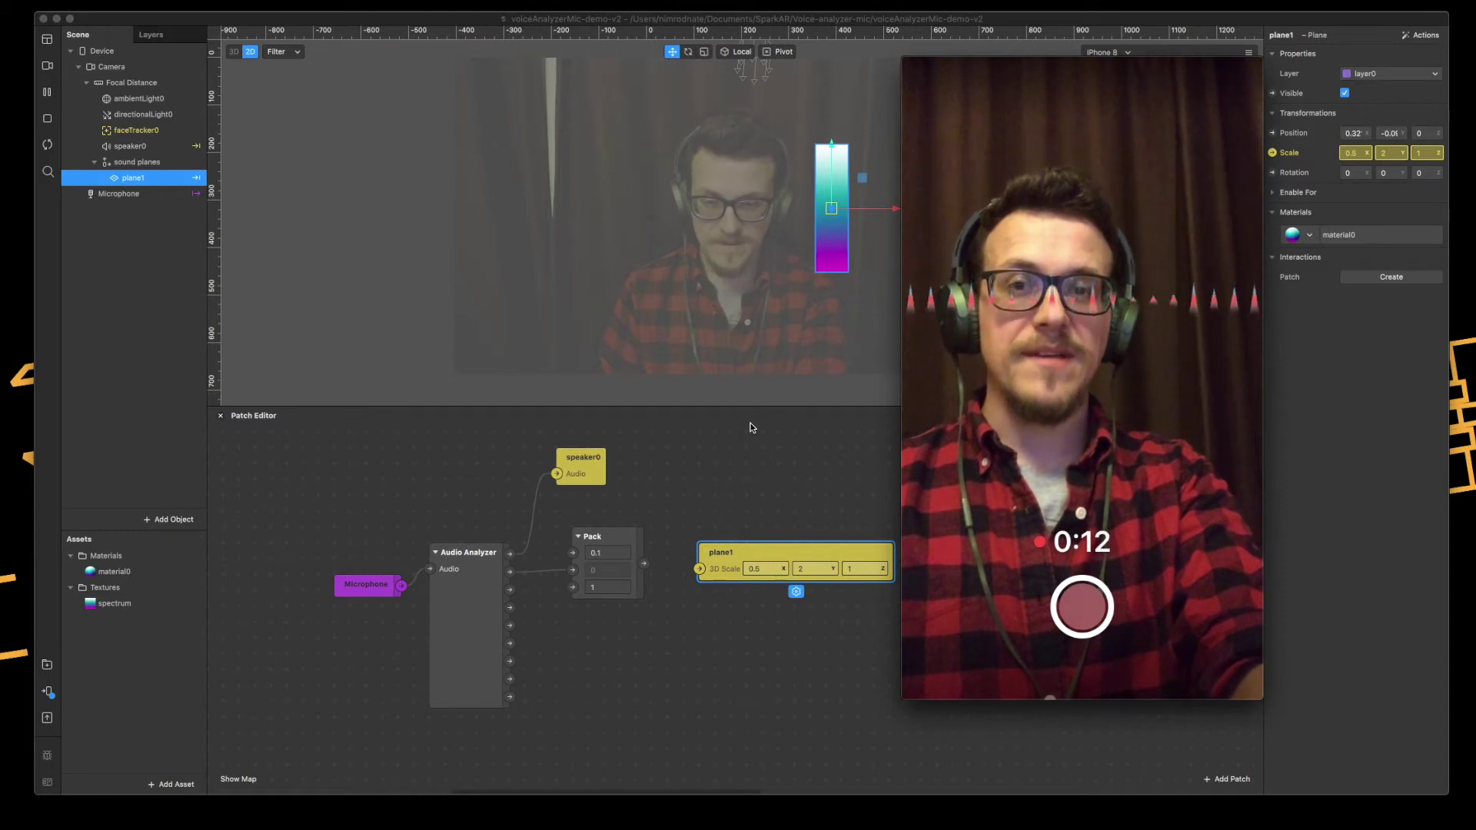
Bring the voiceAnalyzerMic project window back in front of the QuickTime phone-mirror window.
{"action": "left_click", "coordinate": [867, 472]}
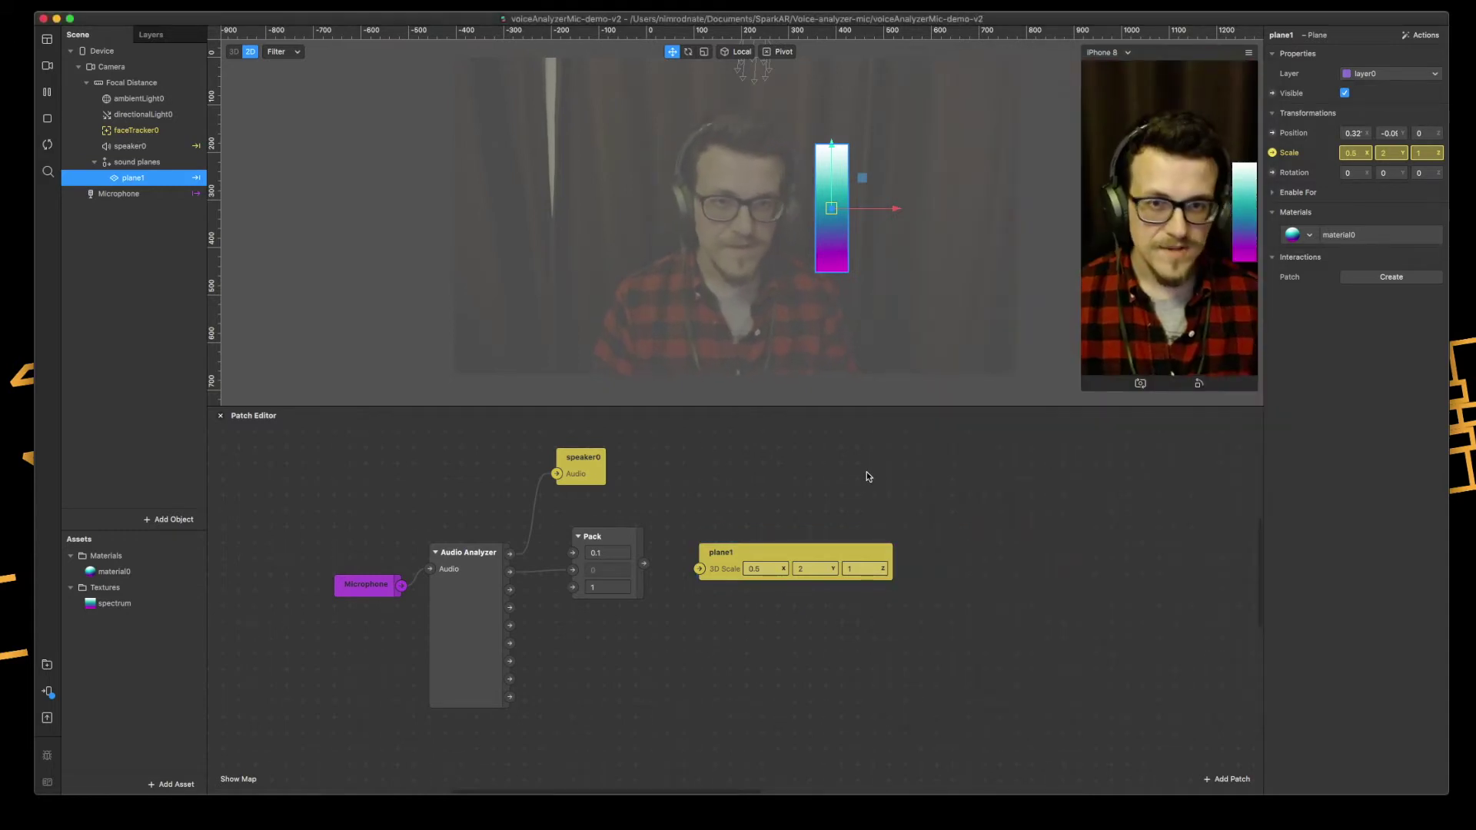
Arrange the Microphone, Audio Analyzer and Pack patches in a neat row, selecting Microphone in the Scene.
{"action": "scroll", "coordinate": [752, 469], "scroll_direction": "left", "scroll_amount": 5}
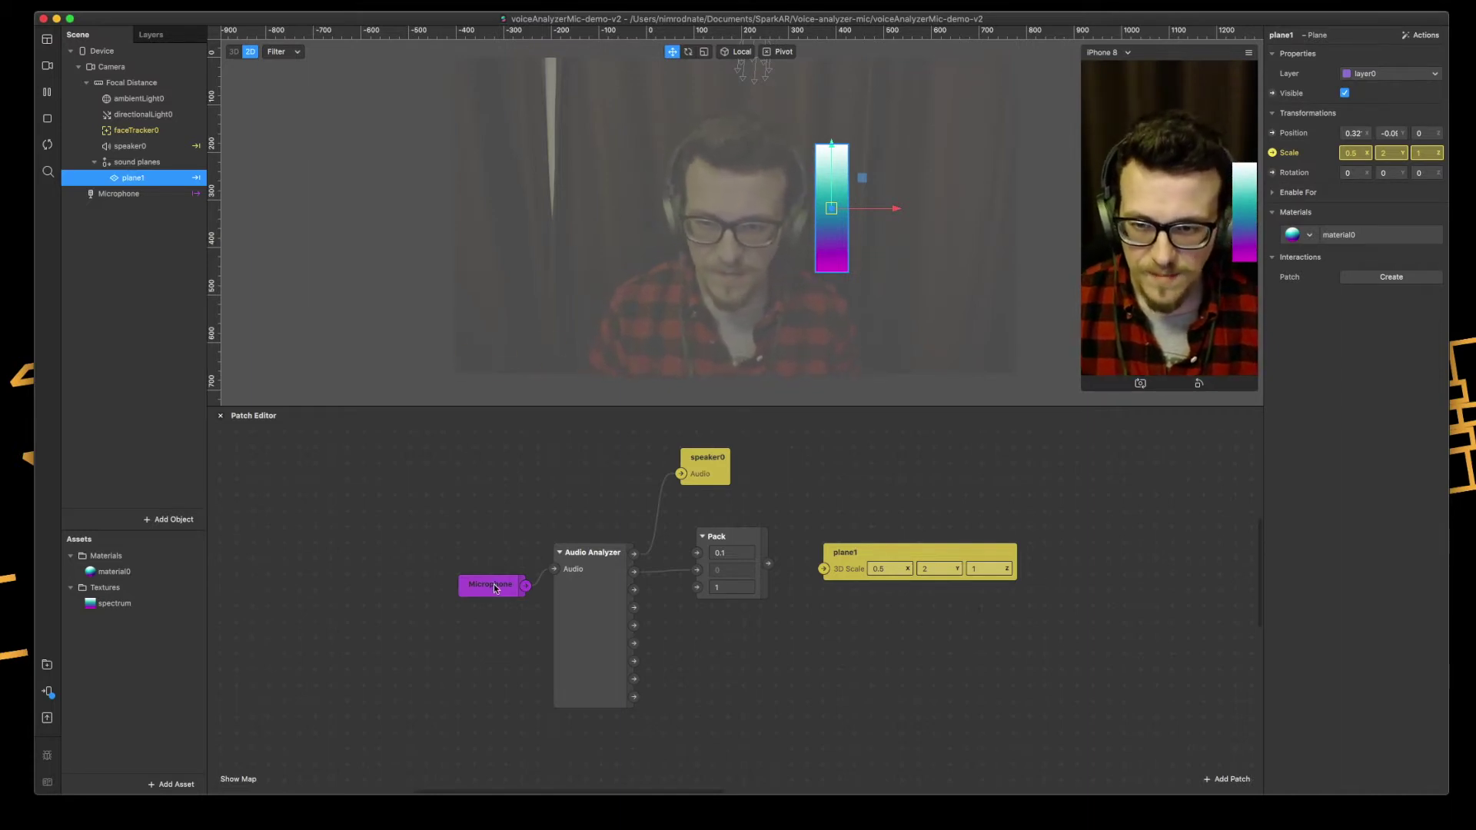
{"action": "left_click_drag", "start_coordinate": [485, 581], "coordinate": [457, 526]}
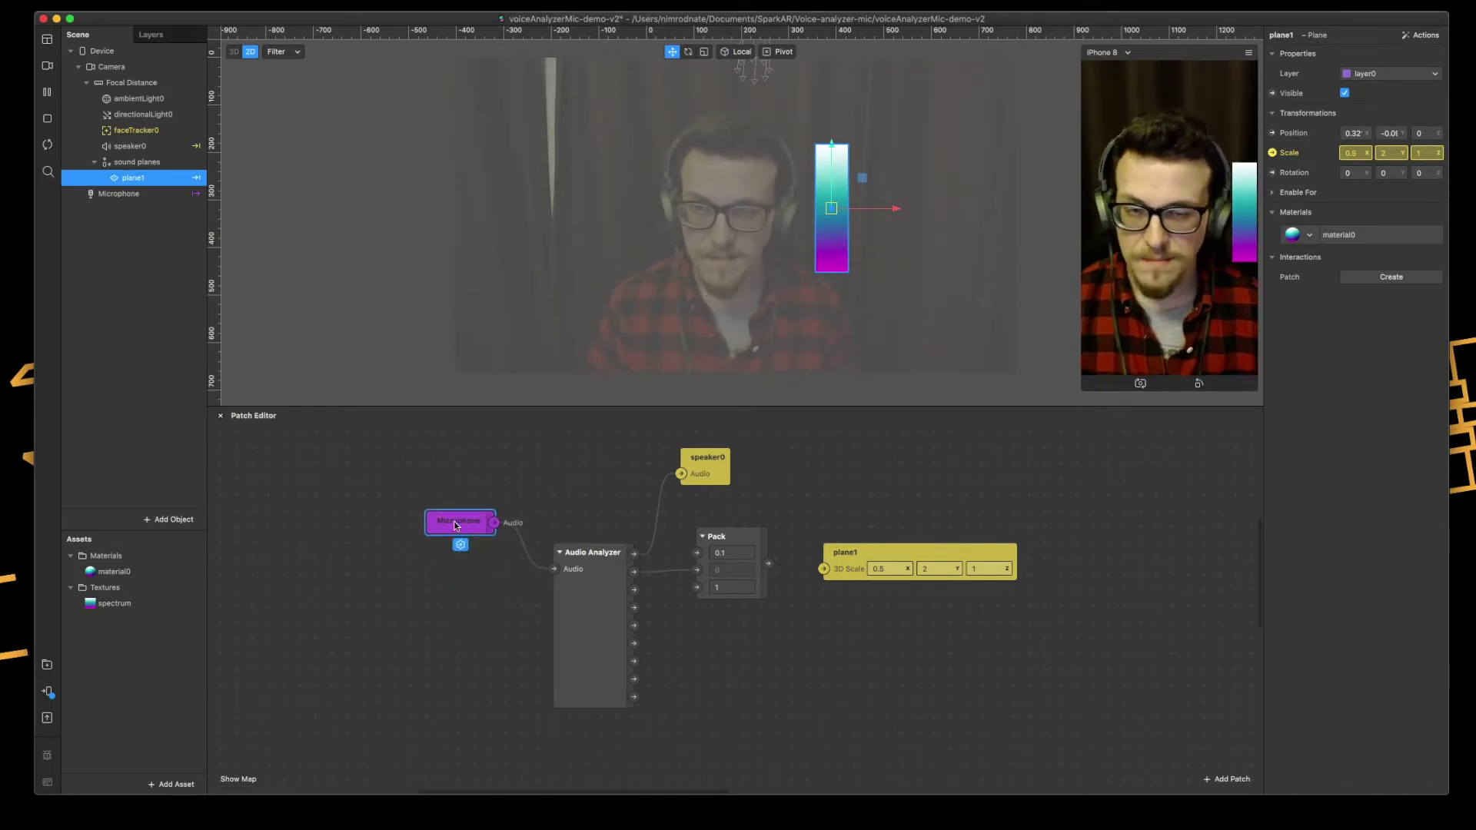
{"action": "left_click", "coordinate": [149, 194]}
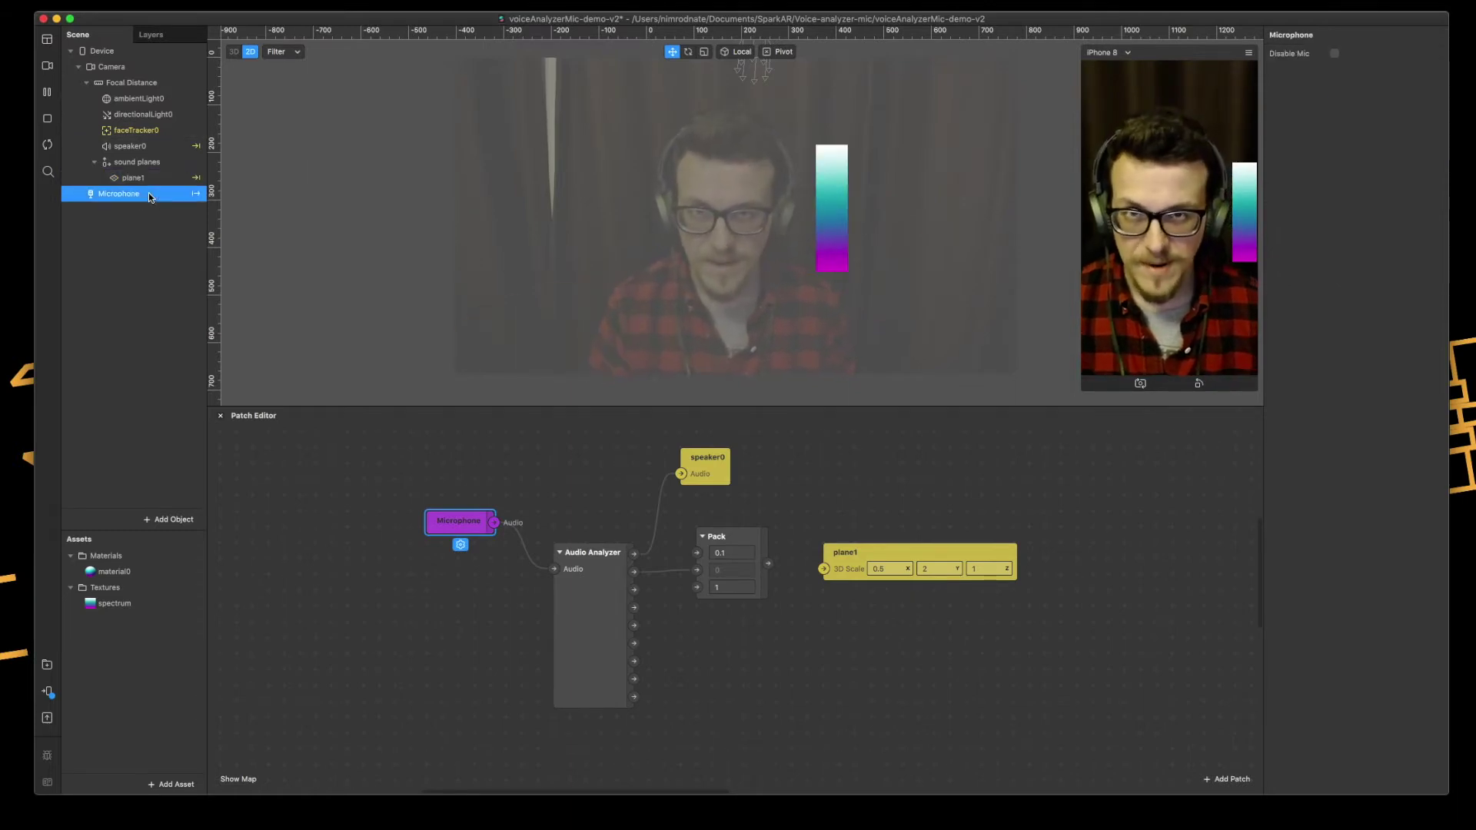
{"action": "left_click_drag", "start_coordinate": [577, 580], "coordinate": [561, 523]}
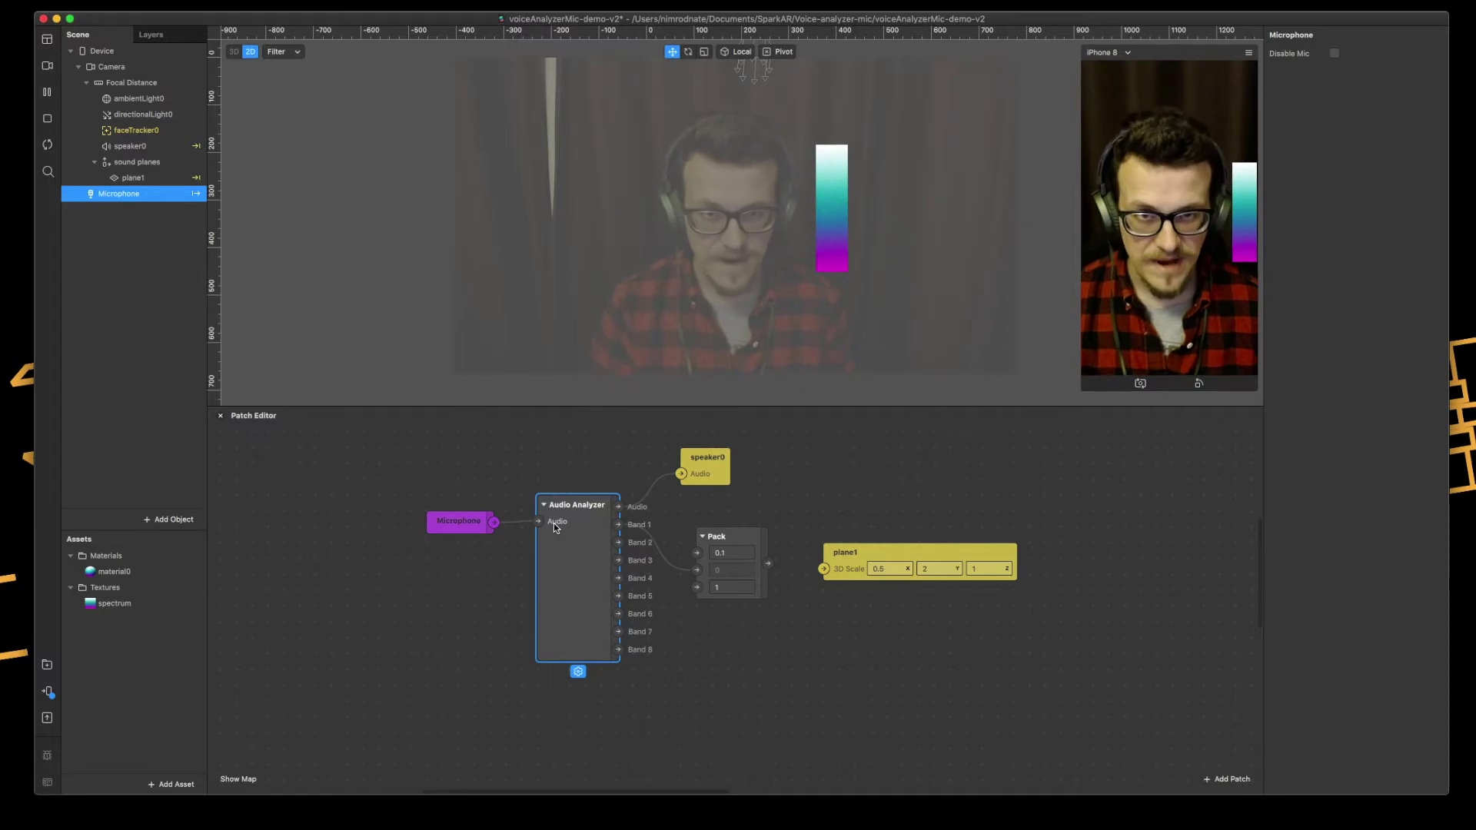
{"action": "left_click_drag", "start_coordinate": [726, 541], "coordinate": [688, 444]}
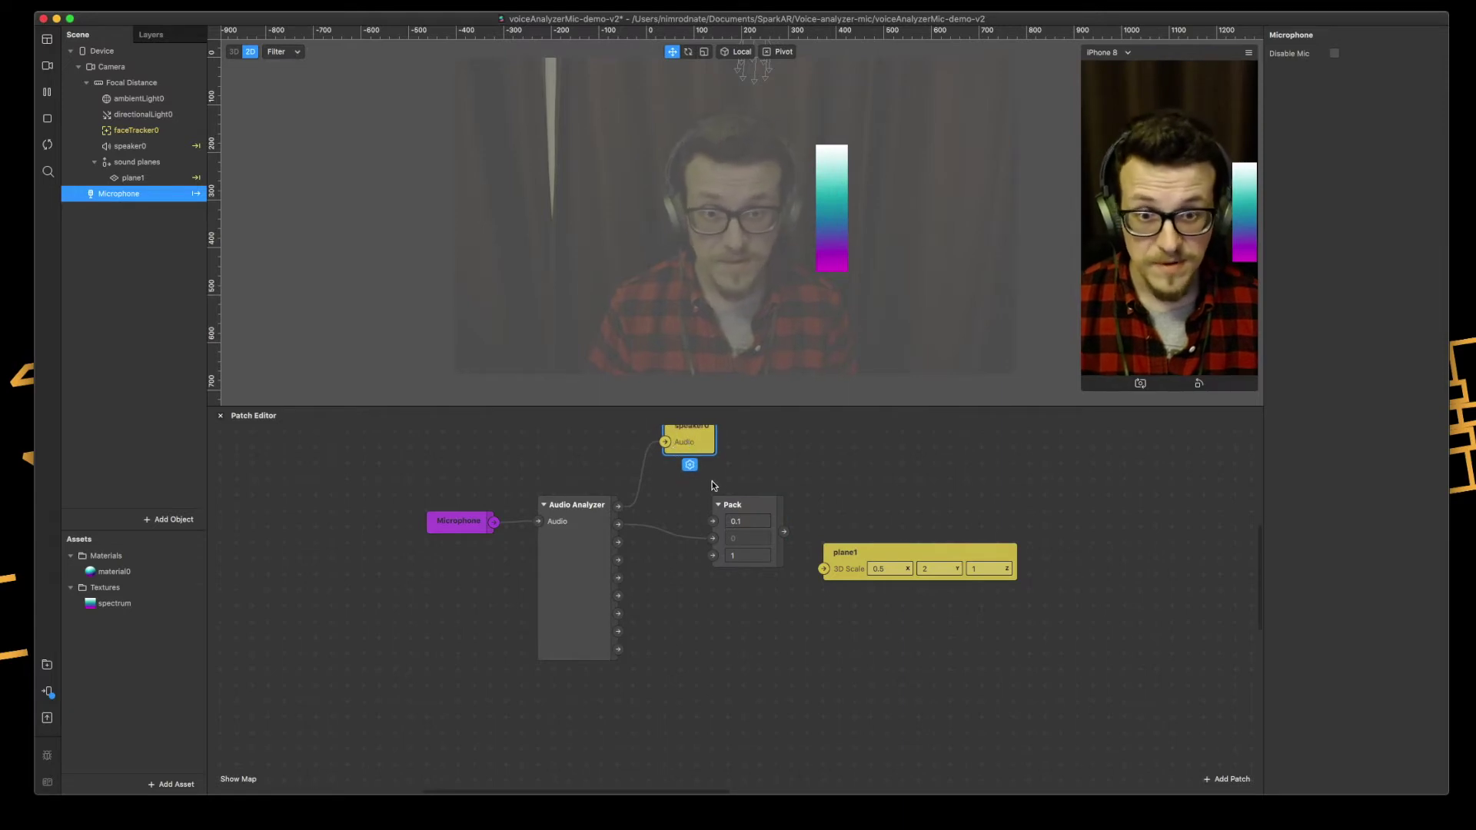
Nudge Pack up slightly and move the plane1 patch level with it.
{"action": "left_click_drag", "start_coordinate": [740, 503], "coordinate": [739, 489]}
{"action": "left_click_drag", "start_coordinate": [876, 550], "coordinate": [890, 505]}
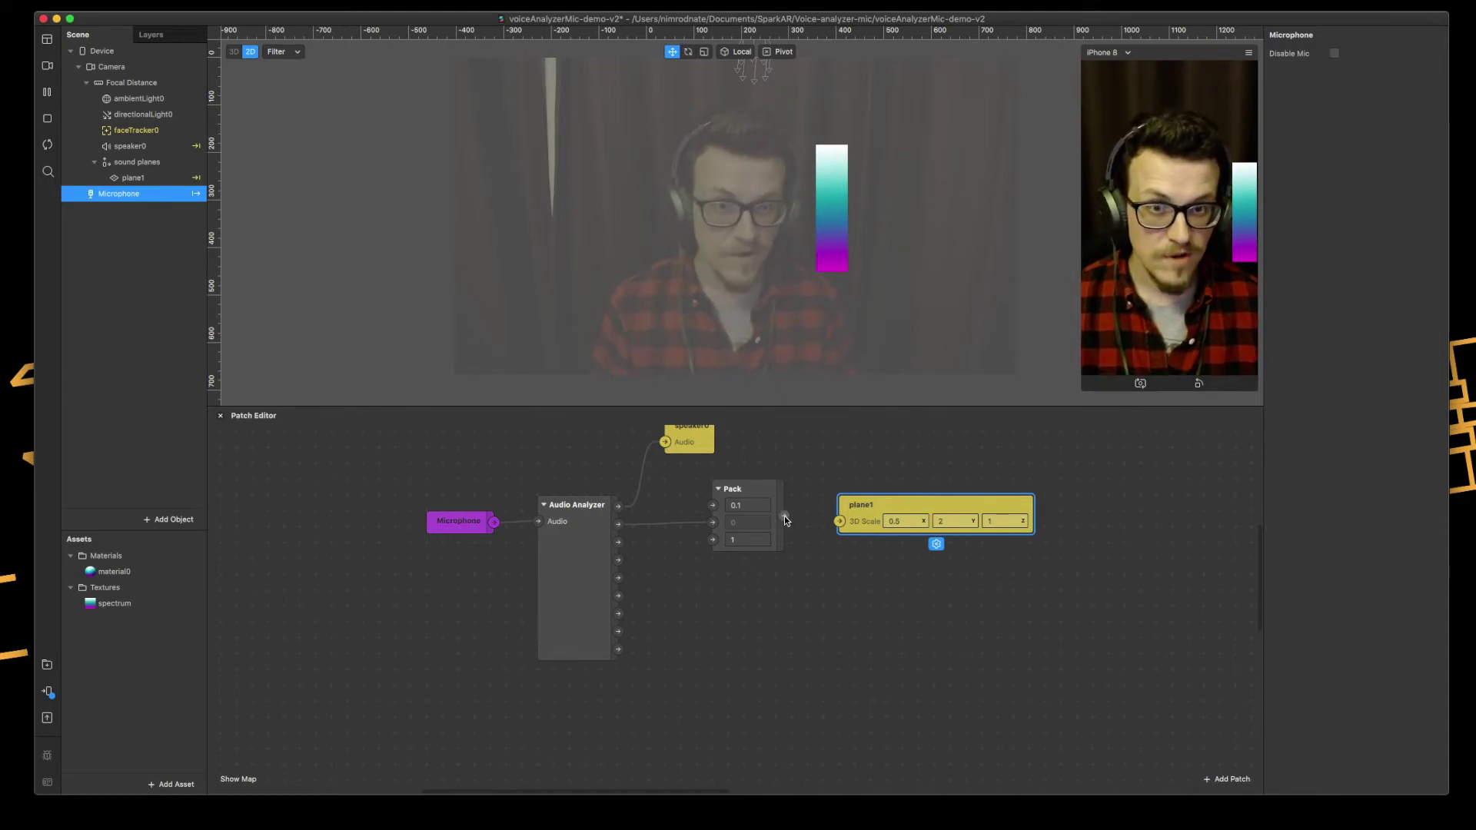
Wire Pack's output into plane1's 3D Scale, save the project, and open Test on Device options.
{"action": "left_click_drag", "start_coordinate": [791, 520], "coordinate": [893, 494]}
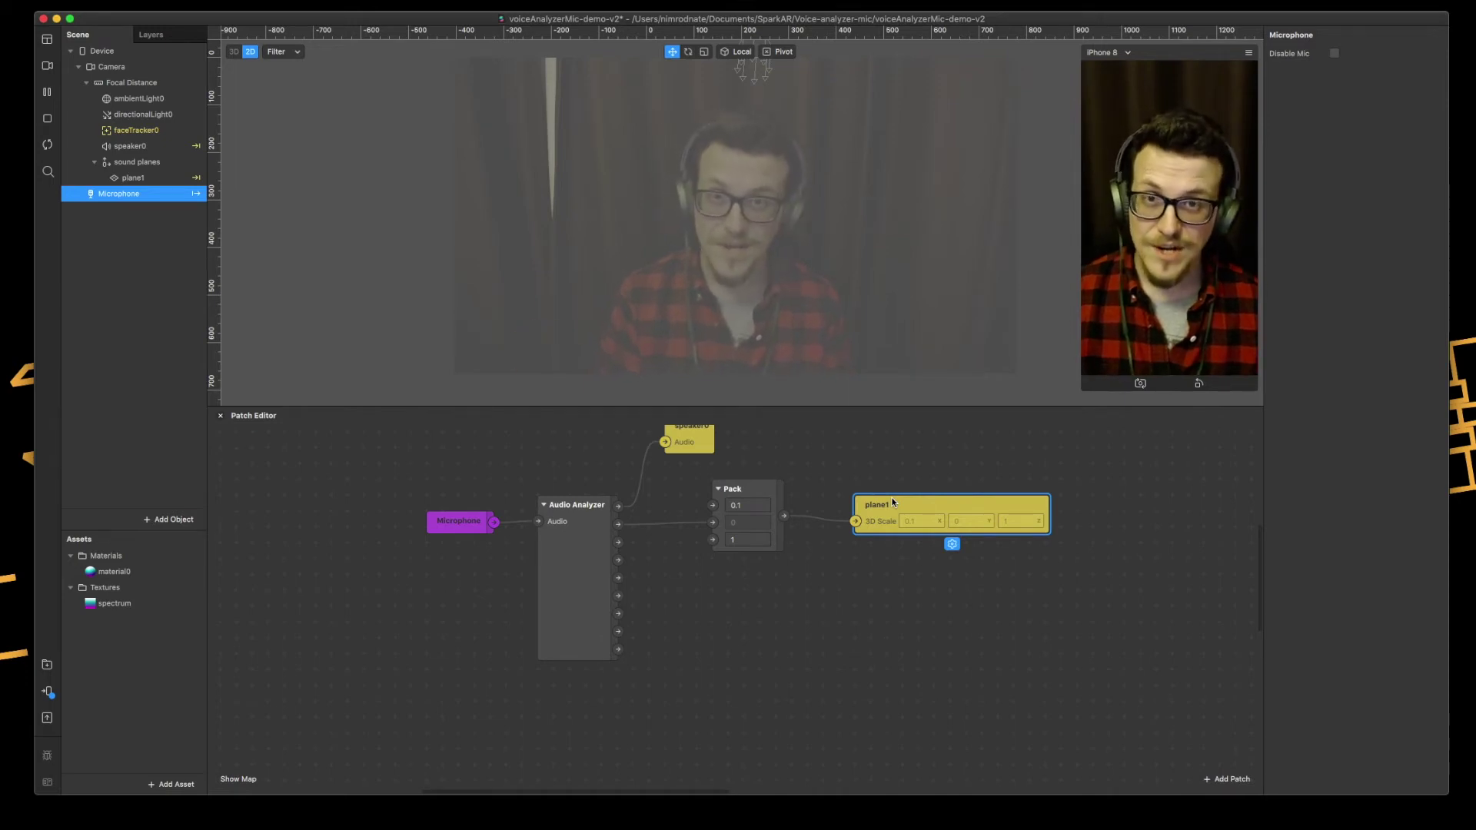
{"action": "key", "text": "super+s"}
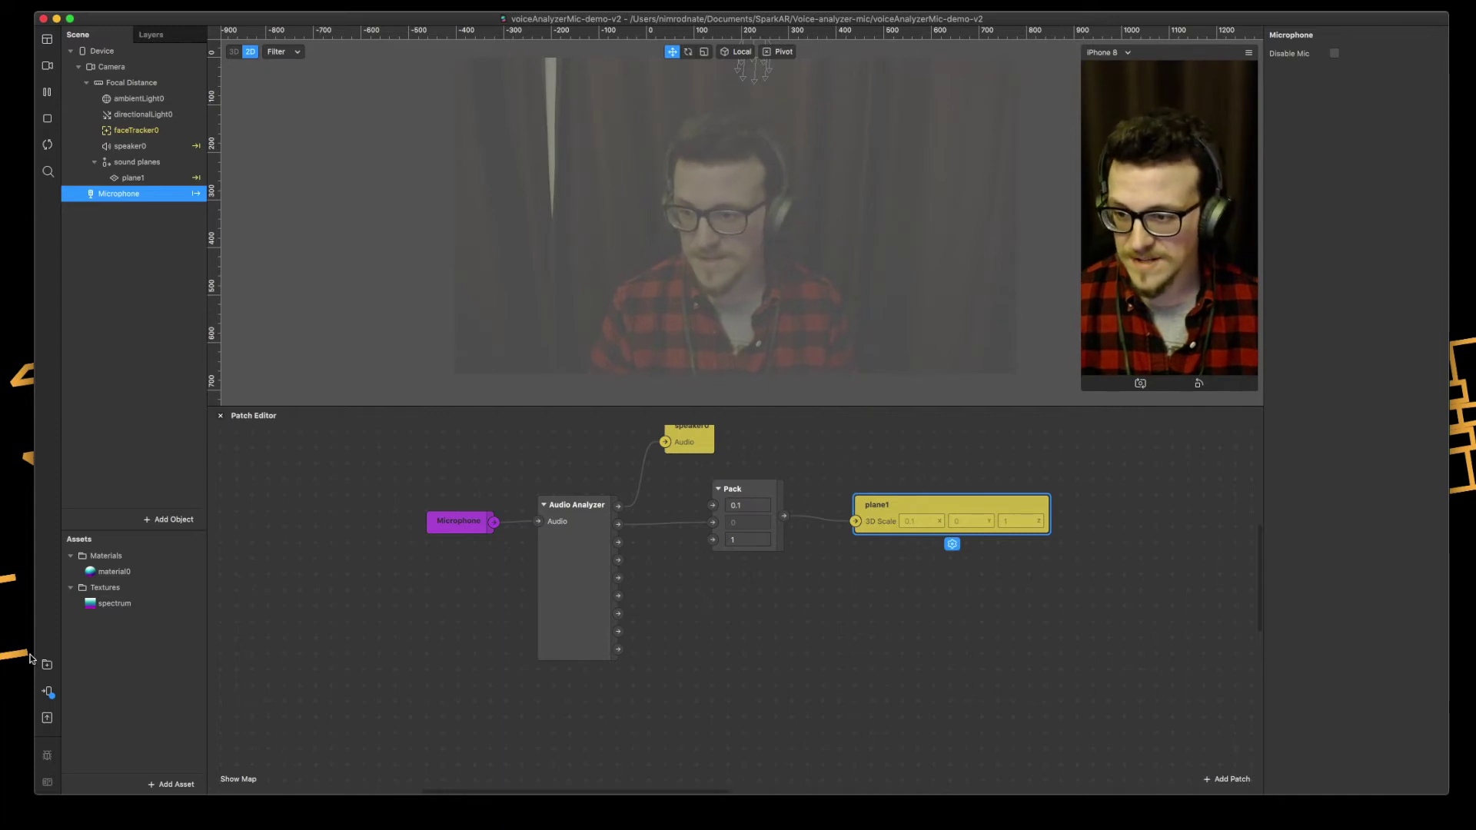
{"action": "left_click", "coordinate": [47, 691]}
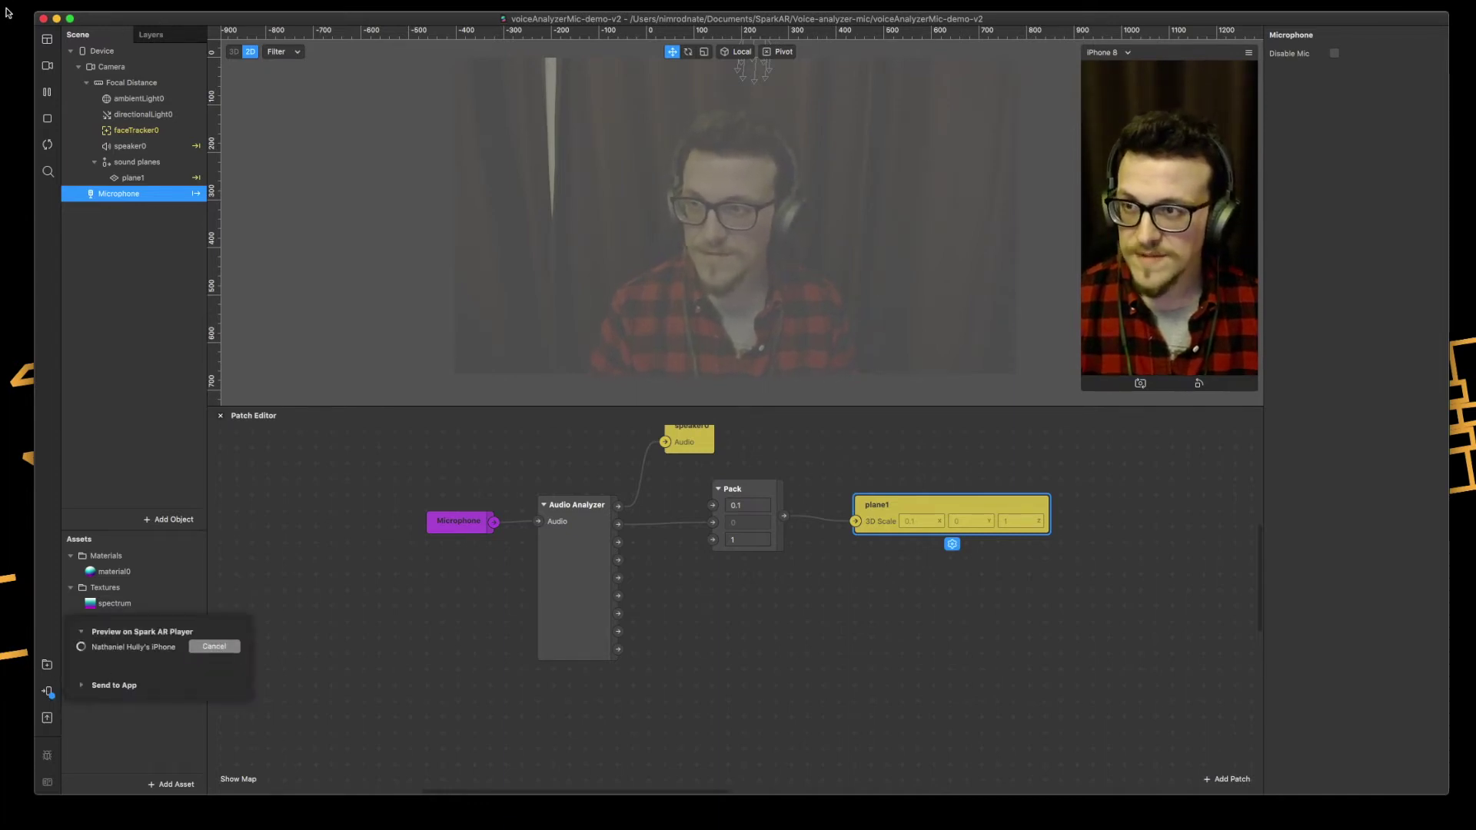
Watch the effect react to speech in the phone recording, then return to Spark AR Studio.
{"action": "key", "text": "super+Tab"}
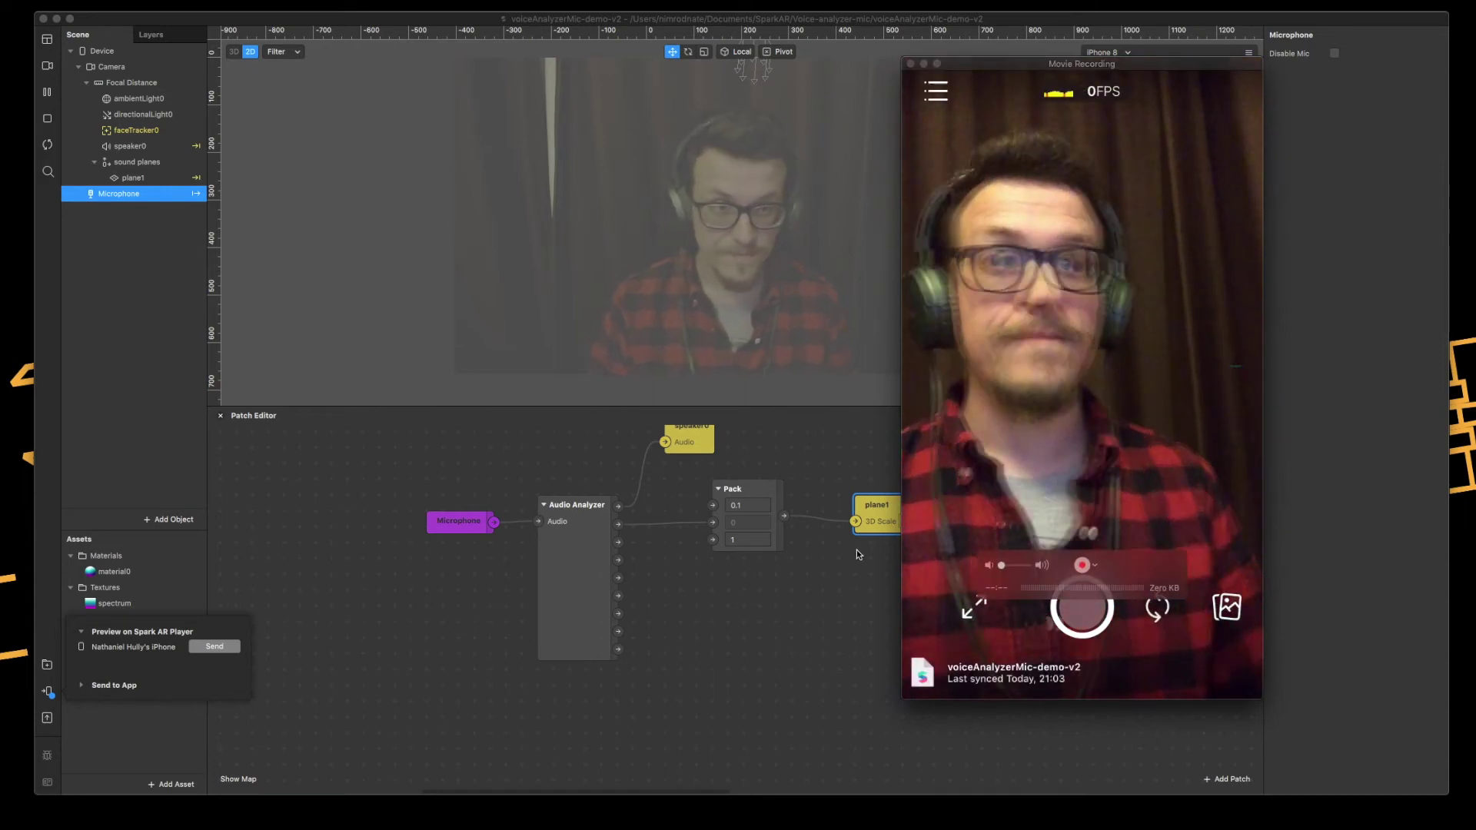
{"action": "left_click", "coordinate": [696, 733]}
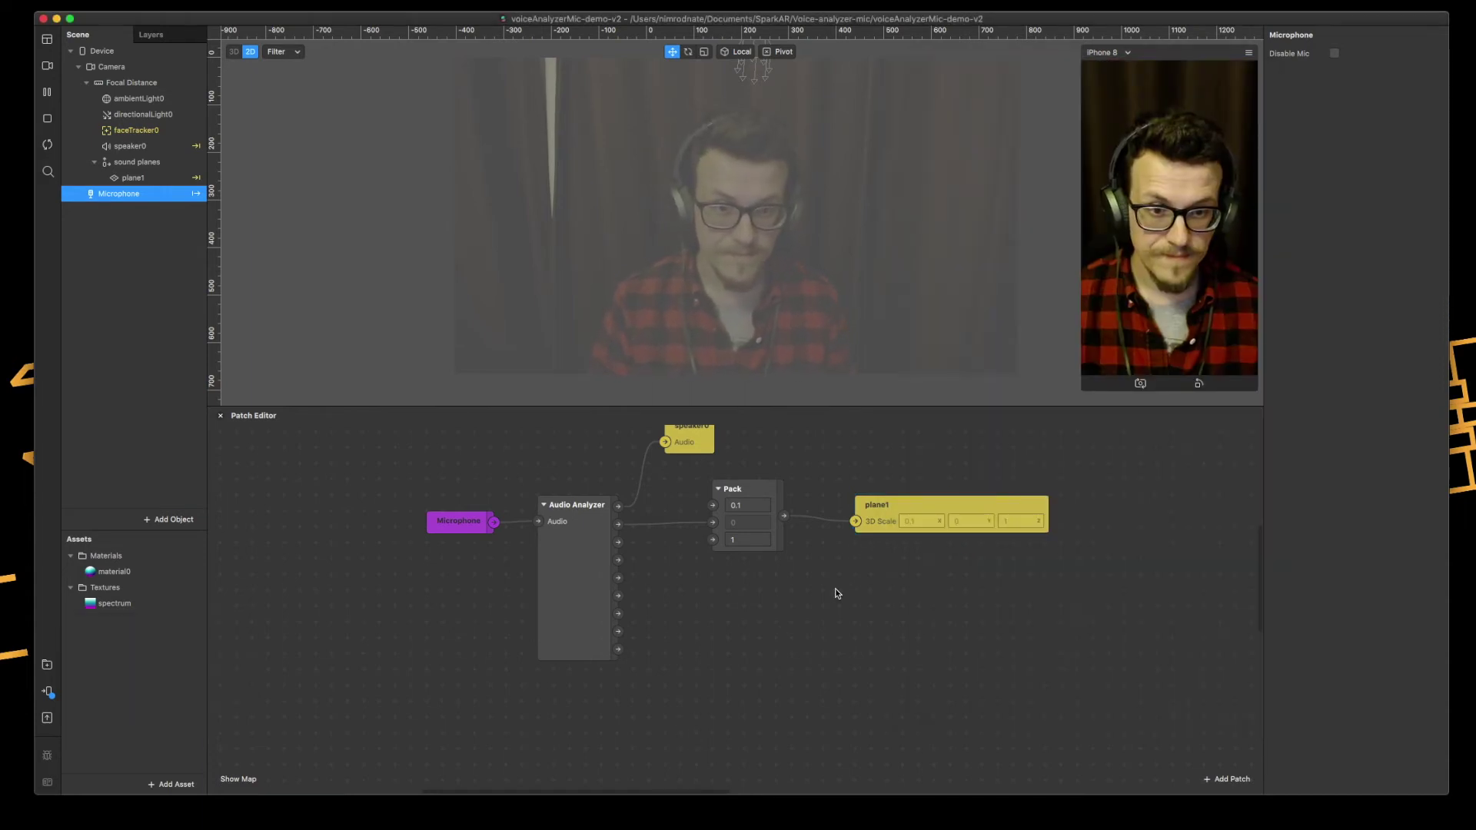
Delete the old Pack cables and connect an Audio Analyzer band to Pack's Y input.
{"action": "left_click", "coordinate": [798, 517]}
{"action": "key", "text": "BackSpace"}
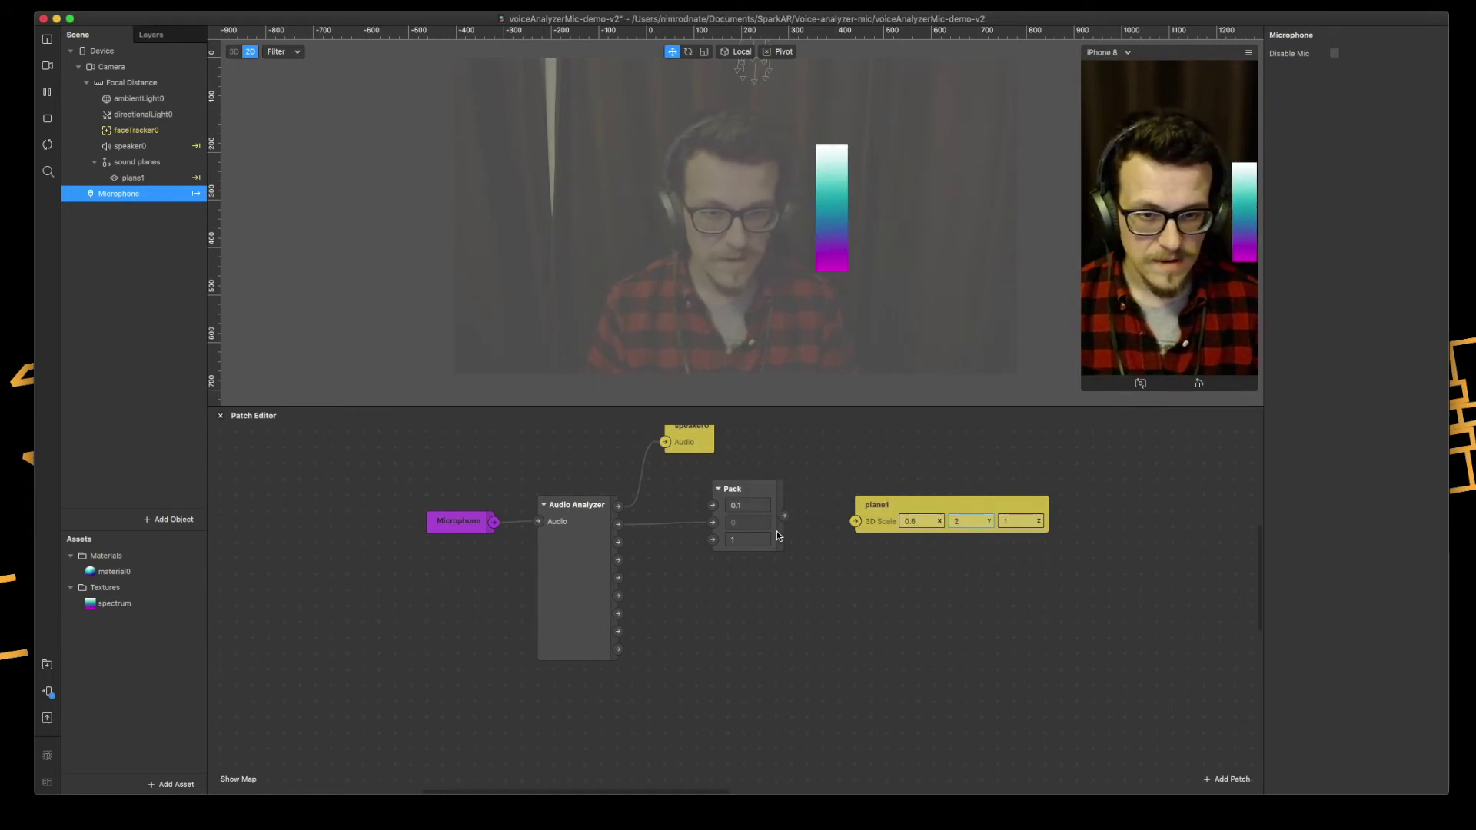
{"action": "left_click", "coordinate": [701, 524]}
{"action": "key", "text": "BackSpace"}
{"action": "left_click", "coordinate": [739, 524]}
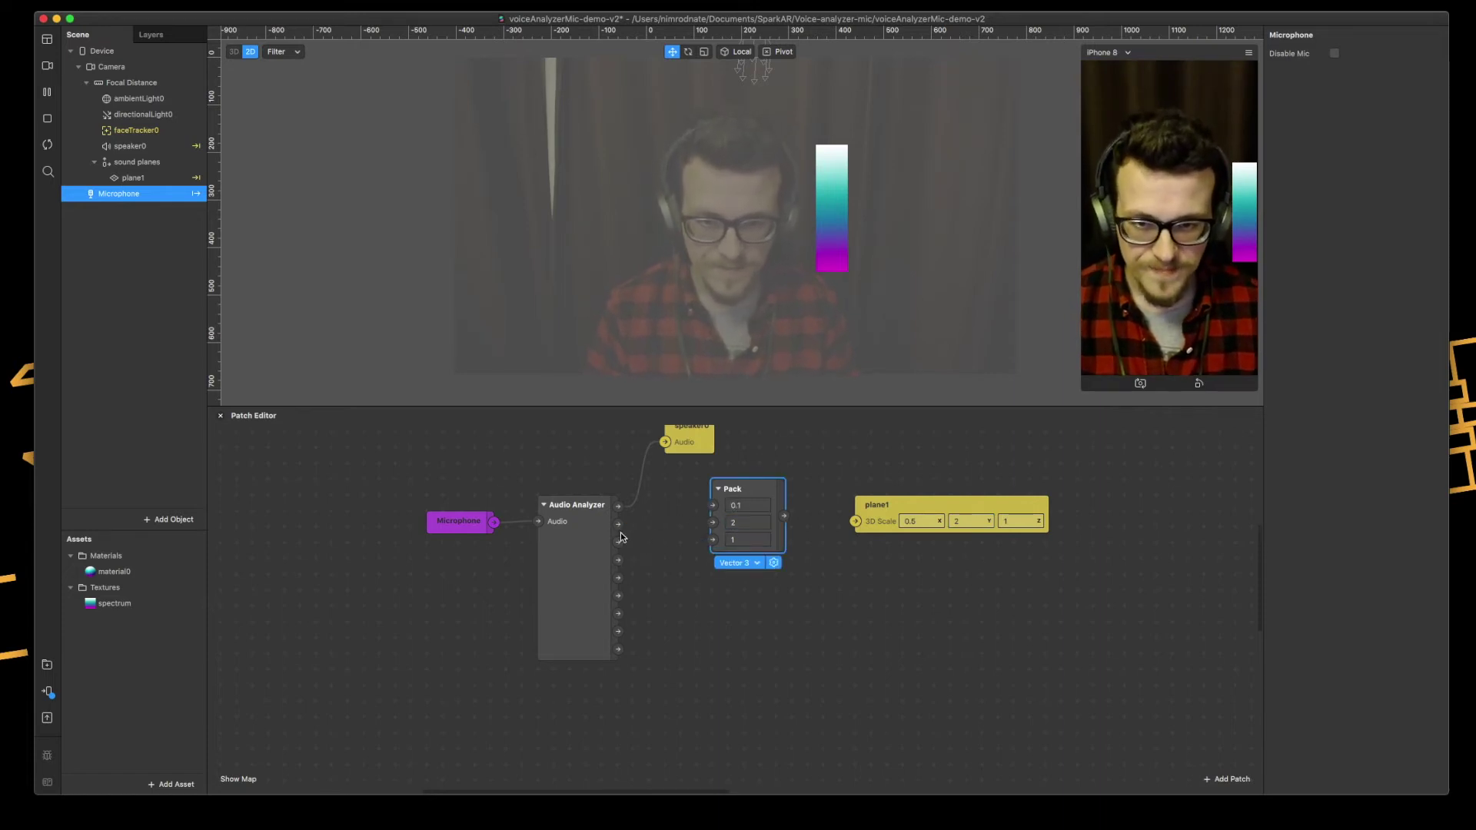
{"action": "left_click_drag", "start_coordinate": [618, 523], "coordinate": [858, 521]}
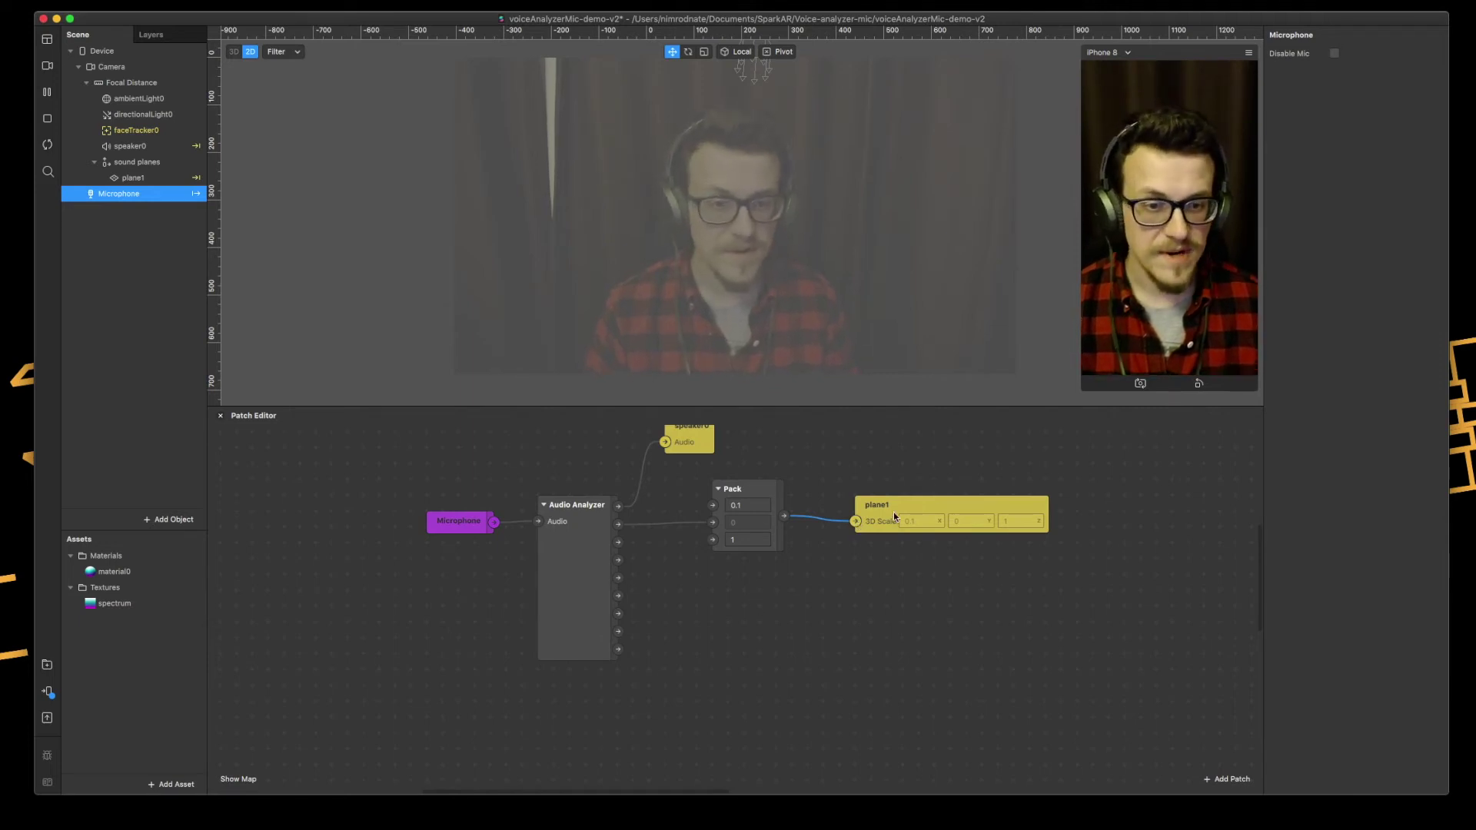
Duplicate plane1 into a new plane2 and slide it to Position X 0.04.
{"action": "left_click_drag", "start_coordinate": [769, 505], "coordinate": [749, 505]}
{"action": "left_click", "coordinate": [128, 178]}
{"action": "right_click", "coordinate": [127, 177]}
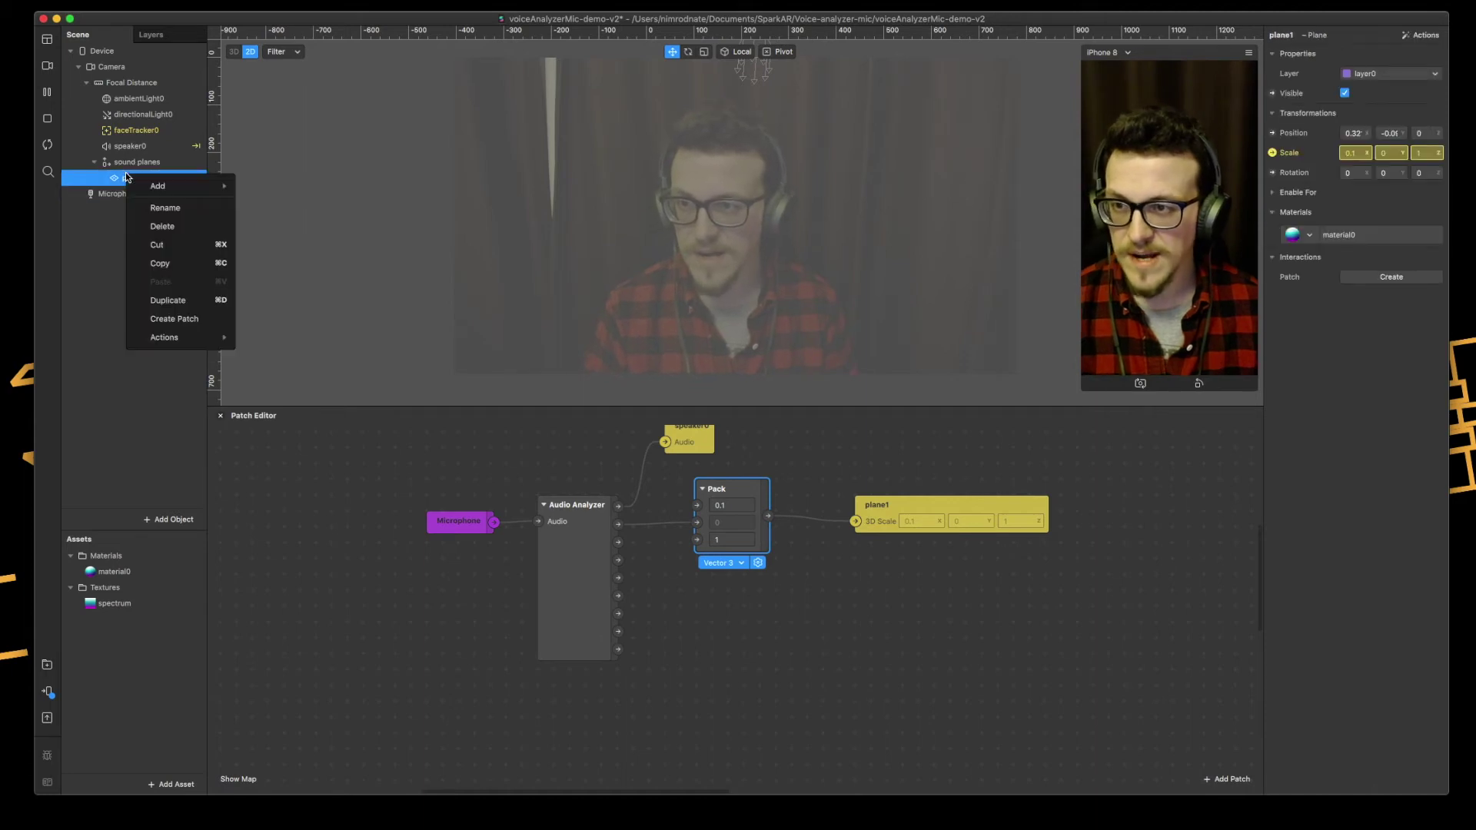
{"action": "left_click", "coordinate": [162, 301]}
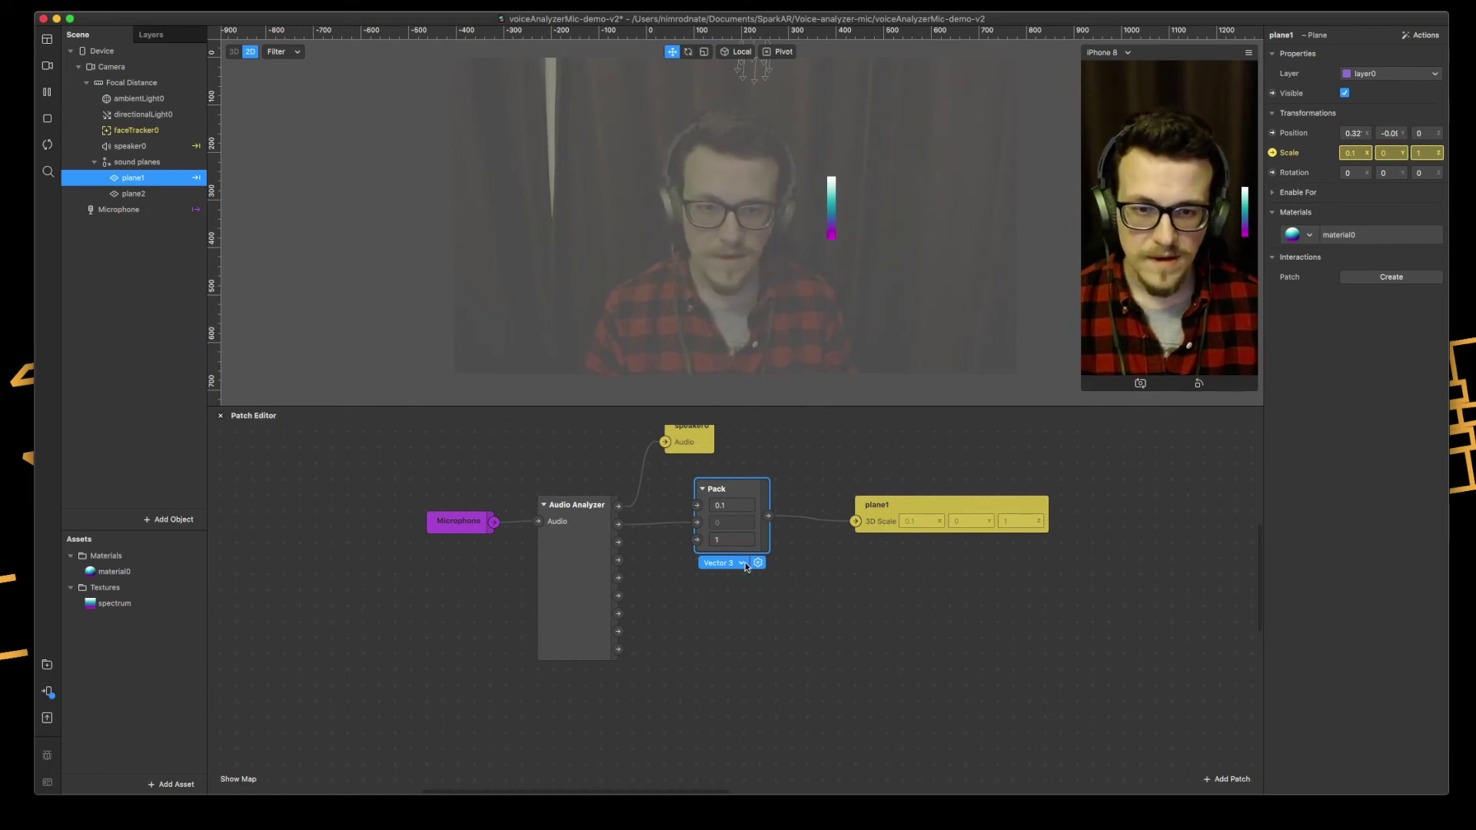
{"action": "left_click", "coordinate": [173, 194]}
{"action": "left_click_drag", "start_coordinate": [887, 207], "coordinate": [698, 206]}
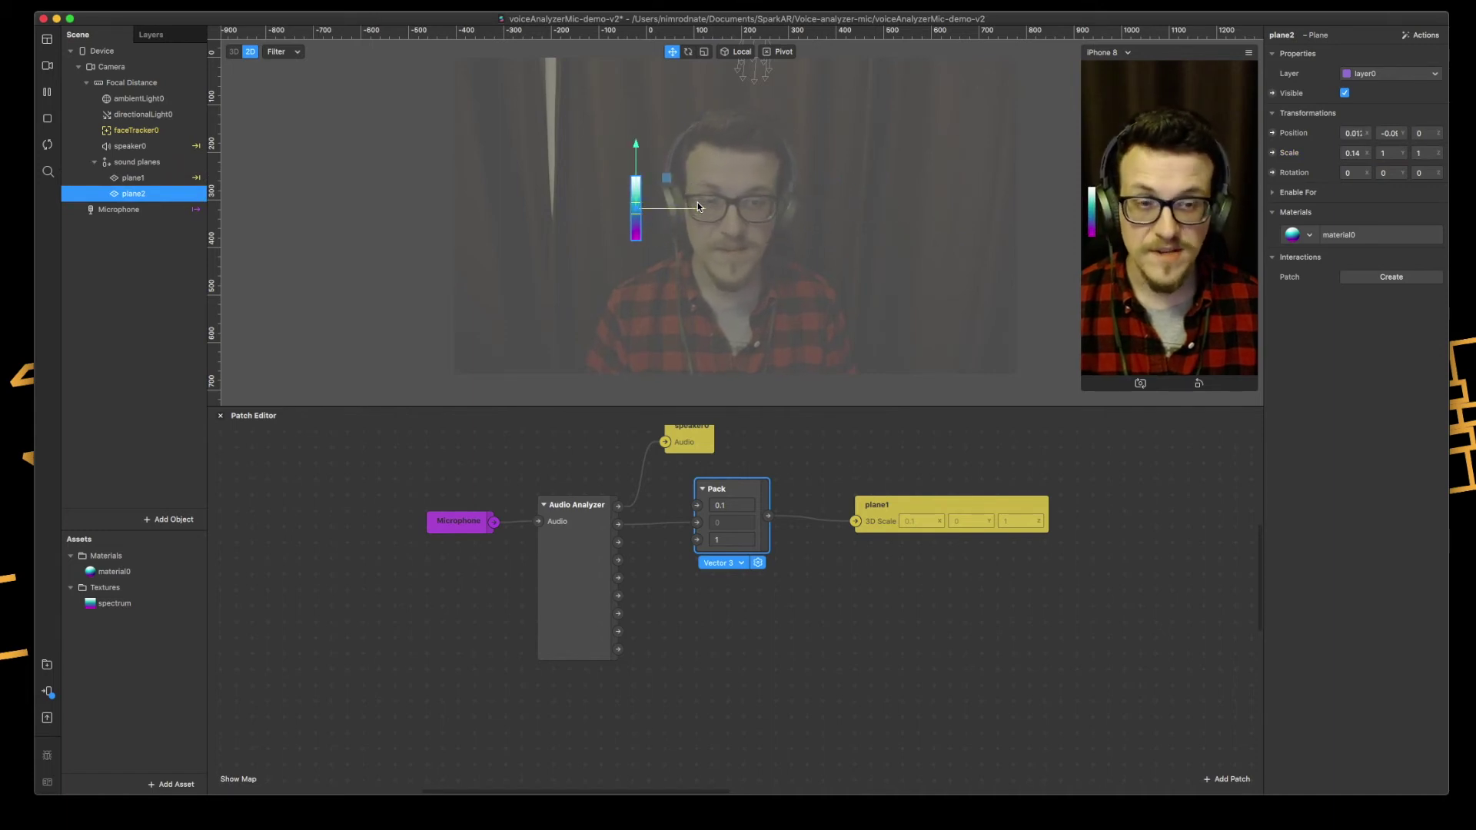
Add plane2's 3D Scale as a patch and place it below plane1's patch.
{"action": "left_click", "coordinate": [801, 606]}
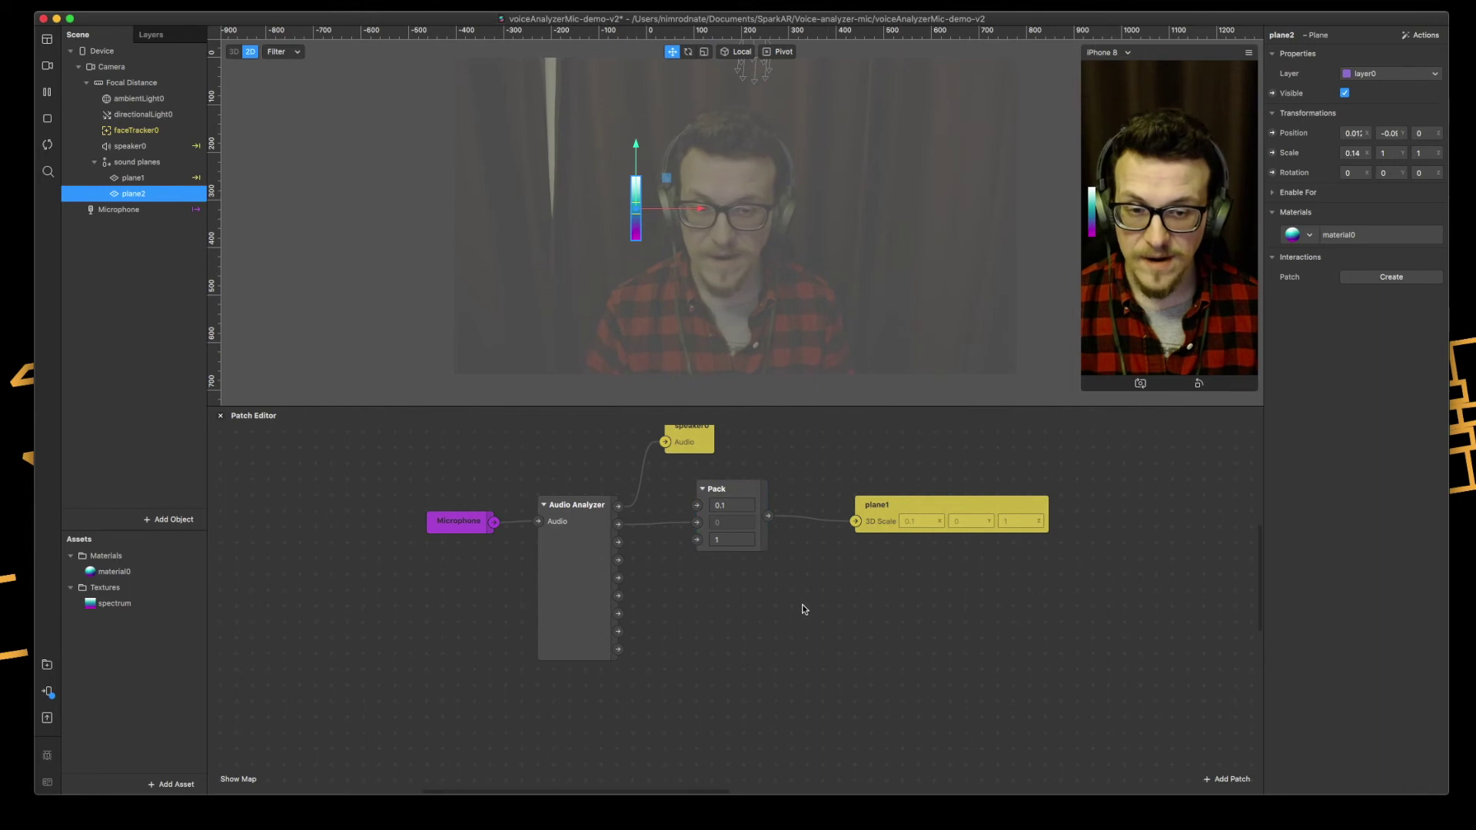
{"action": "right_click", "coordinate": [158, 194]}
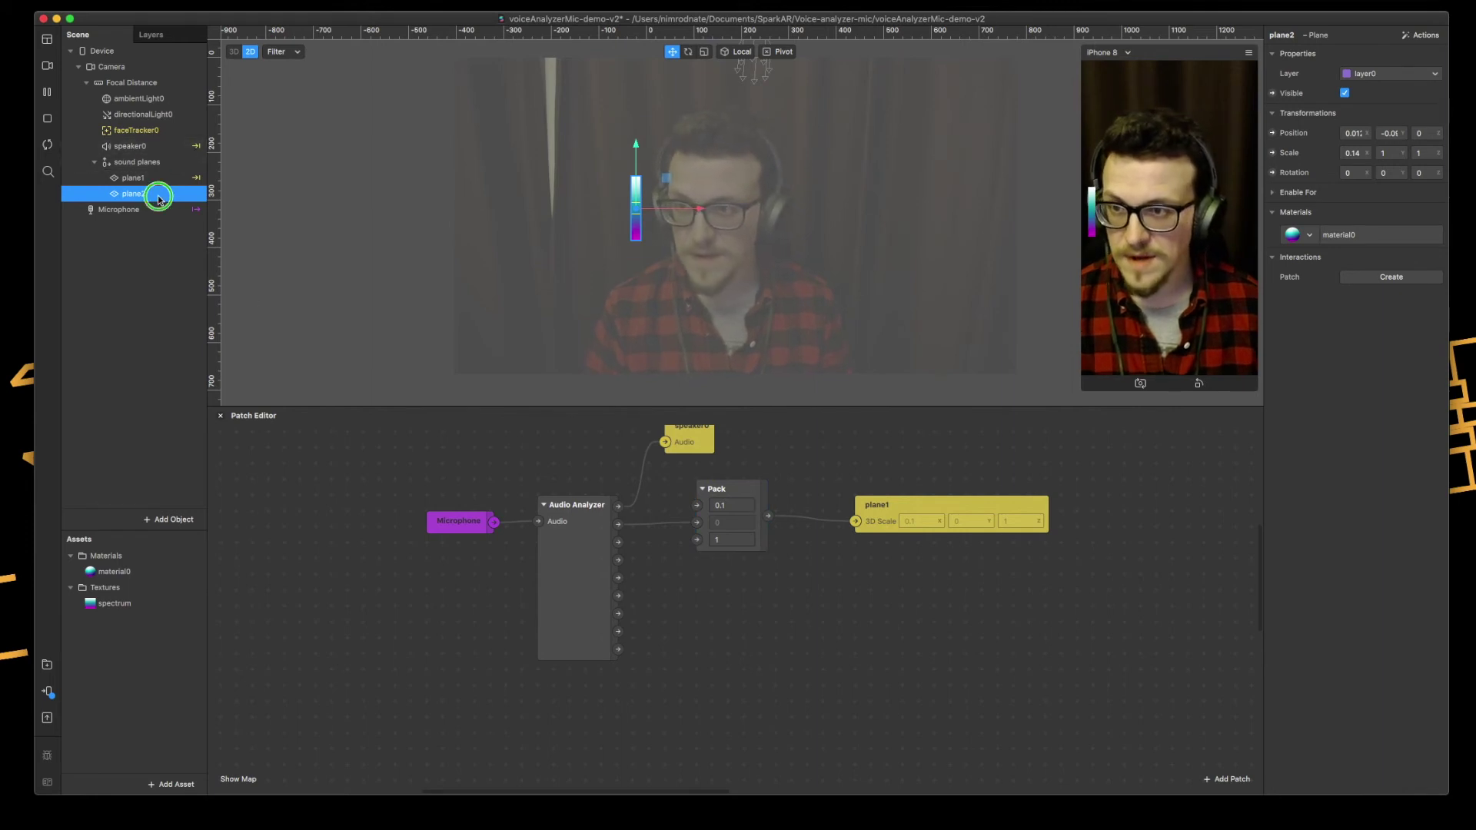
{"action": "left_click", "coordinate": [206, 341]}
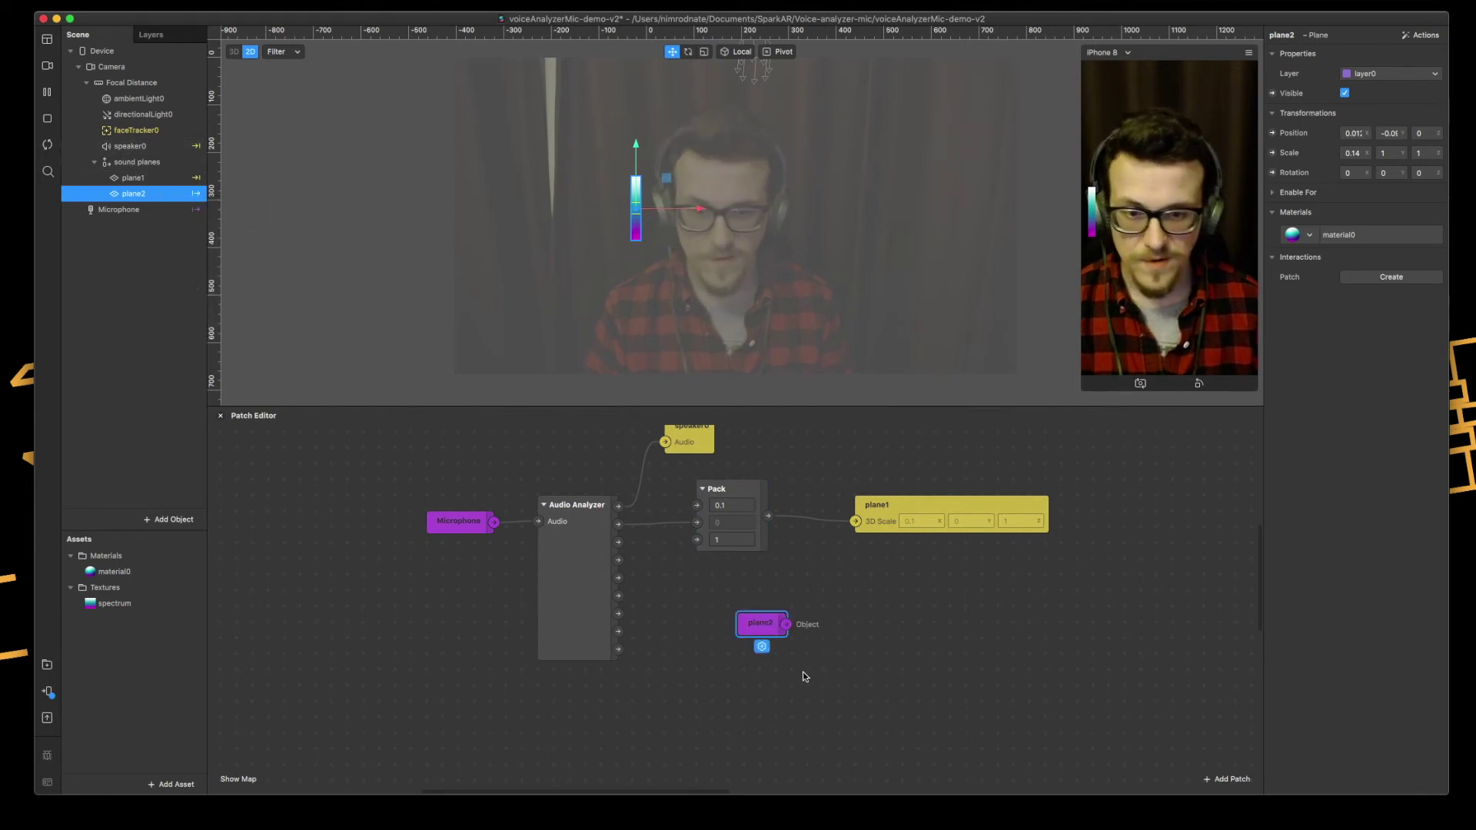
{"action": "key", "text": "Delete"}
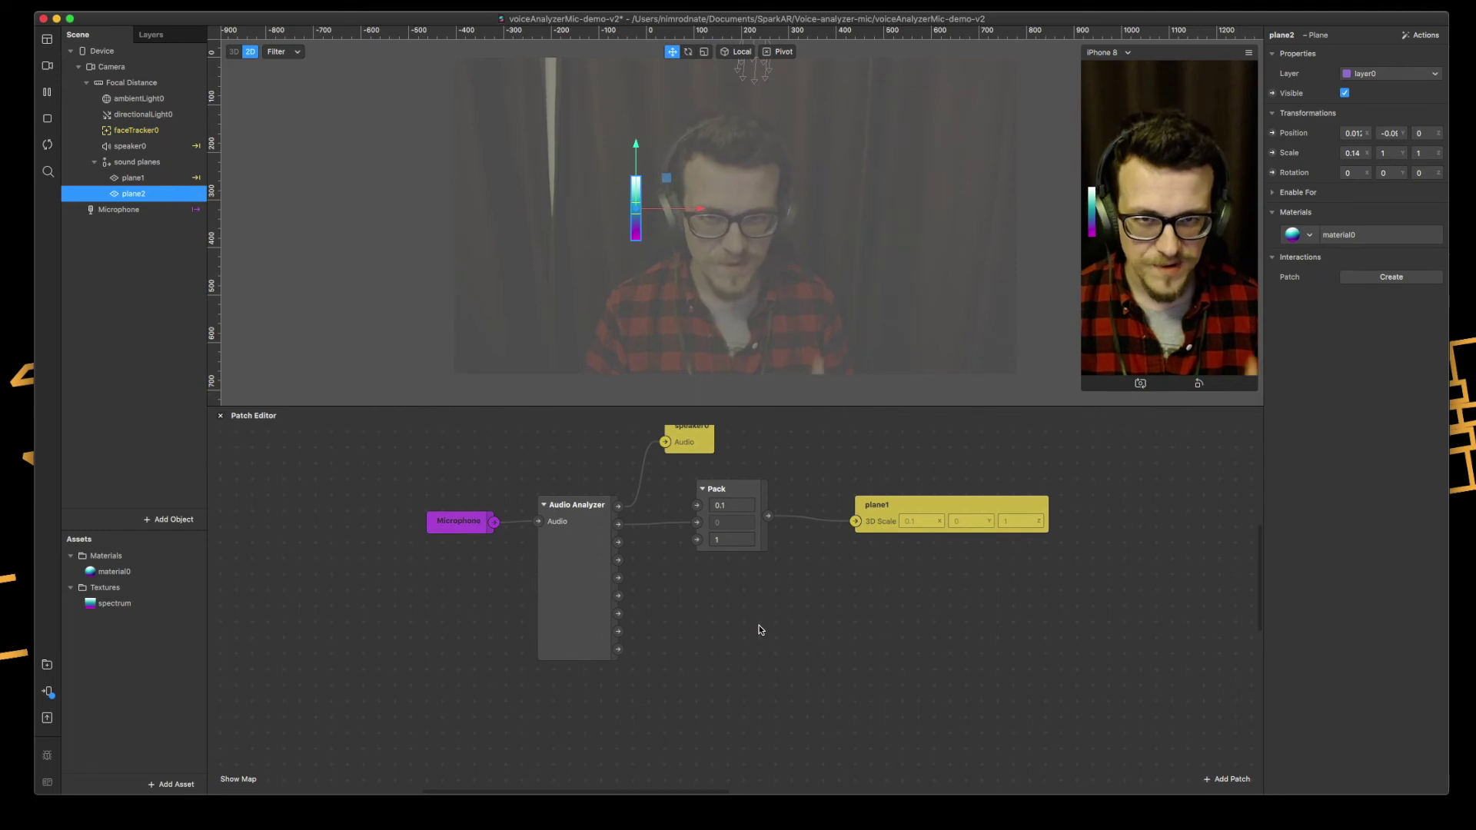
{"action": "left_click", "coordinate": [1273, 153]}
{"action": "left_click_drag", "start_coordinate": [891, 621], "coordinate": [1008, 568]}
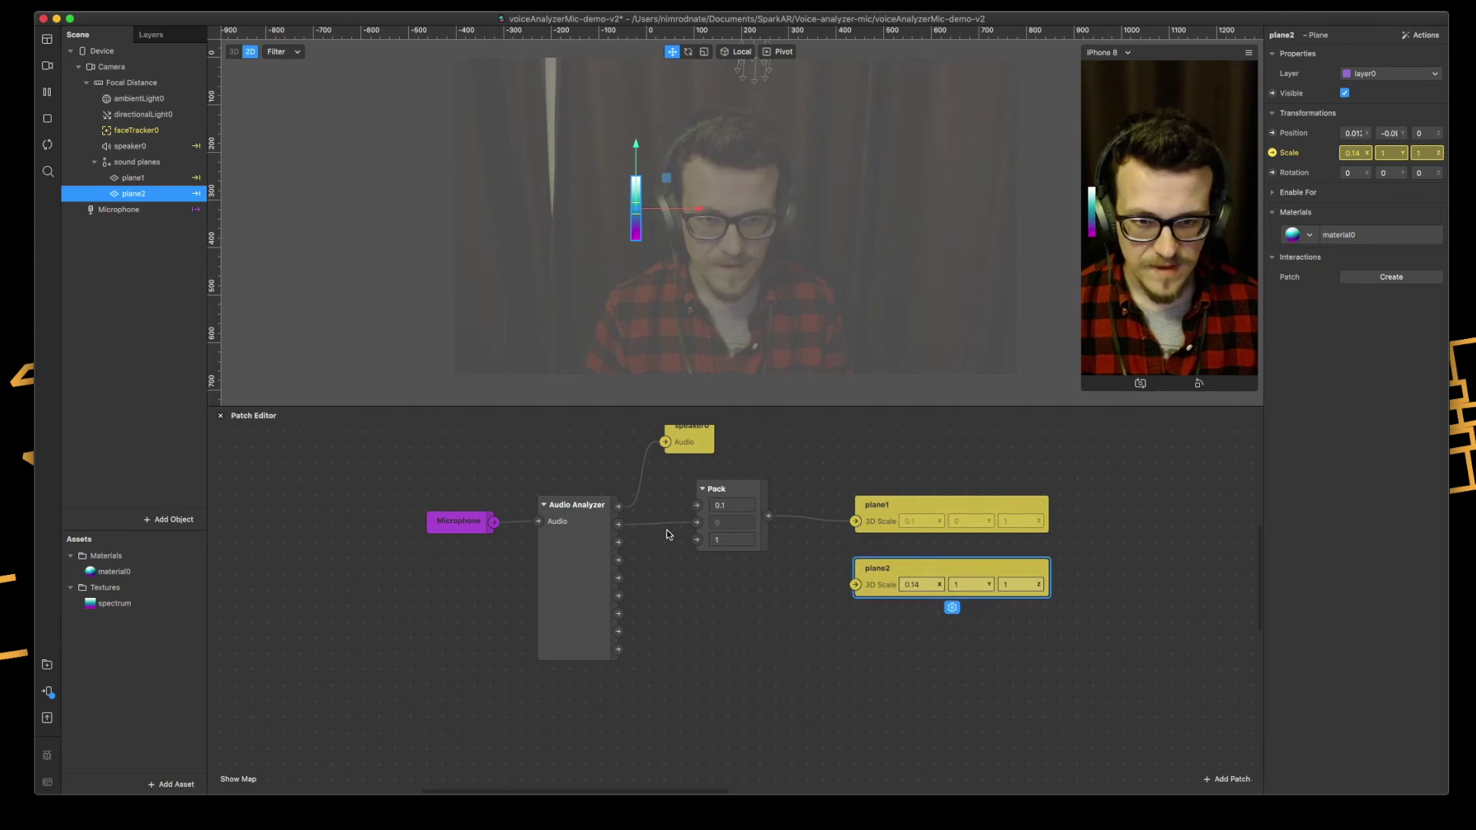
Duplicate the Pack patch below the original and feed it another Audio Analyzer band.
{"action": "left_click", "coordinate": [737, 495]}
{"action": "key", "text": "super+d"}
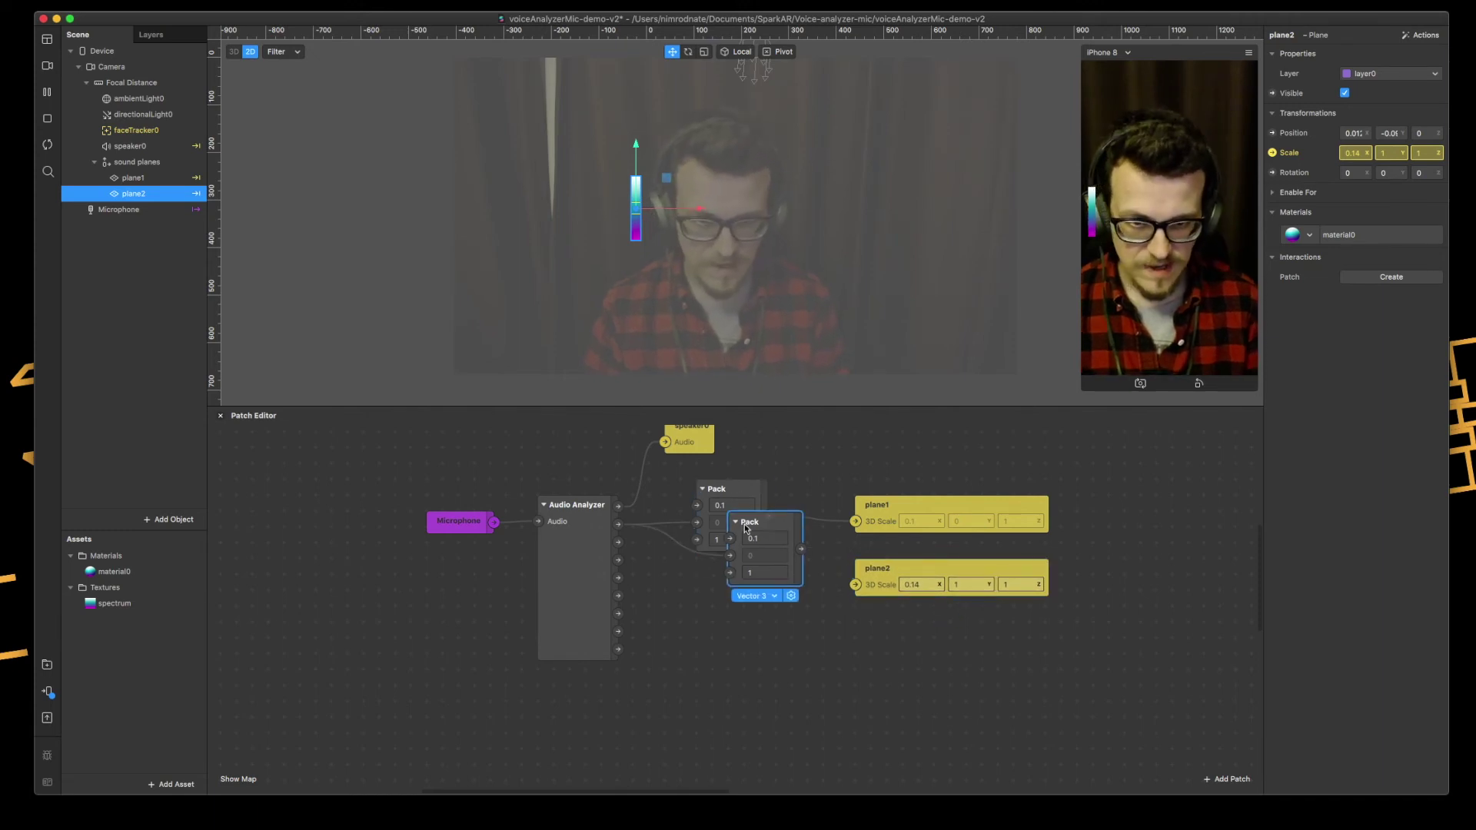
{"action": "left_click_drag", "start_coordinate": [761, 545], "coordinate": [763, 595]}
{"action": "left_click", "coordinate": [681, 578]}
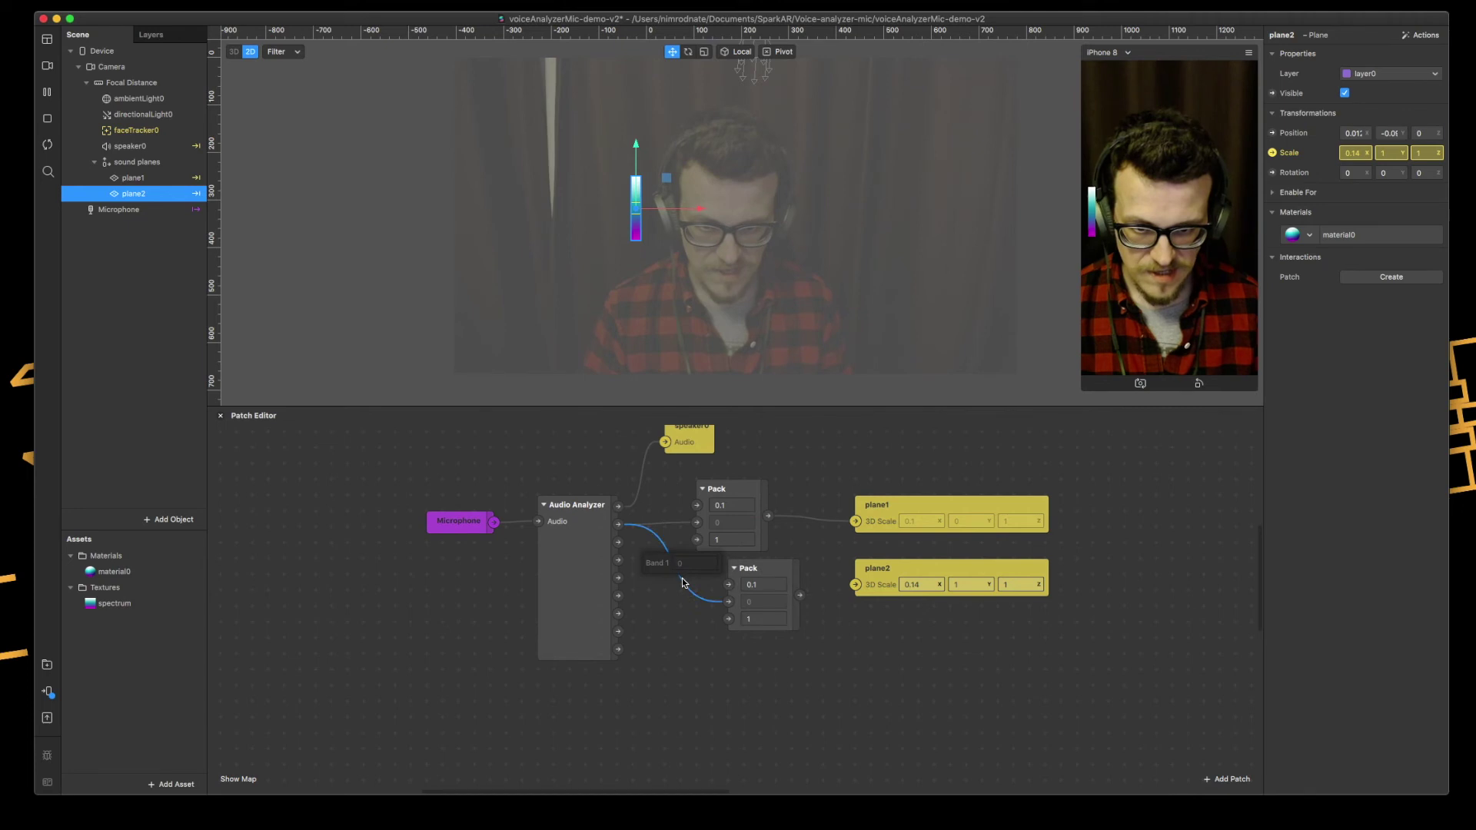
{"action": "left_click_drag", "start_coordinate": [620, 613], "coordinate": [713, 604]}
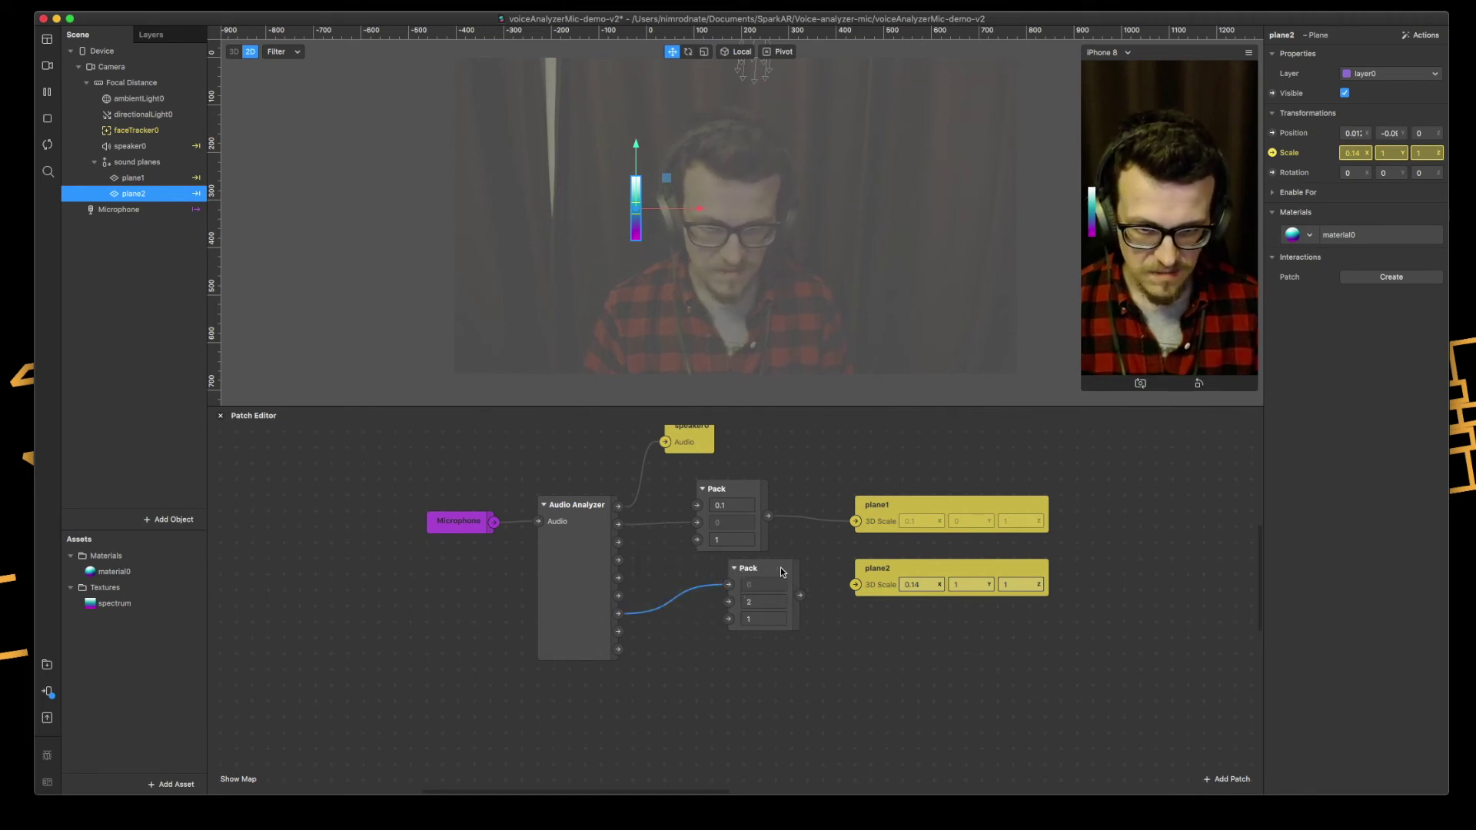
{"action": "left_click_drag", "start_coordinate": [782, 572], "coordinate": [742, 570]}
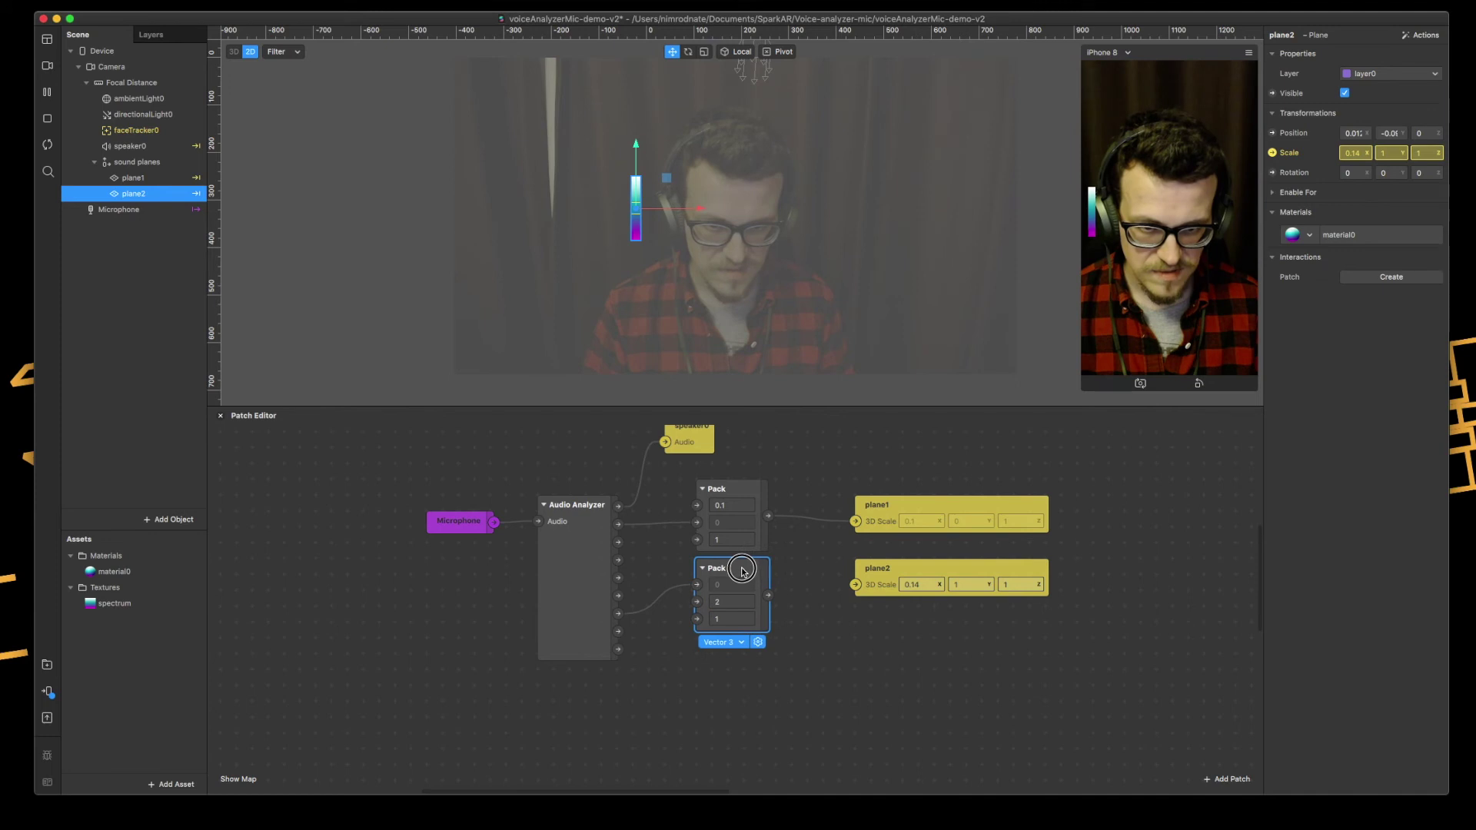
Connect the second Pack's output to plane2's 3D Scale and save the project.
{"action": "left_click", "coordinate": [927, 588]}
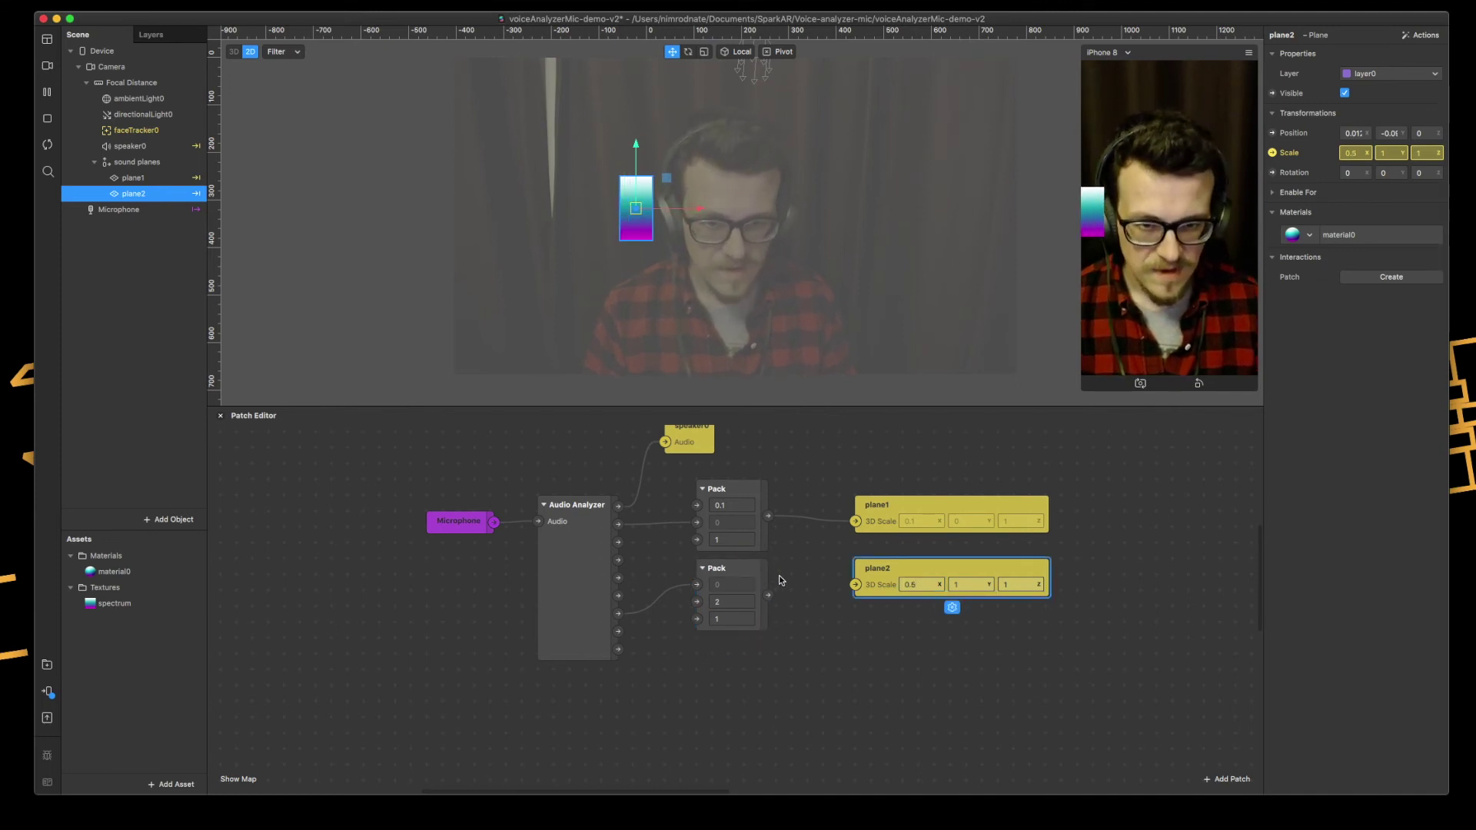
{"action": "left_click_drag", "start_coordinate": [769, 596], "coordinate": [864, 583]}
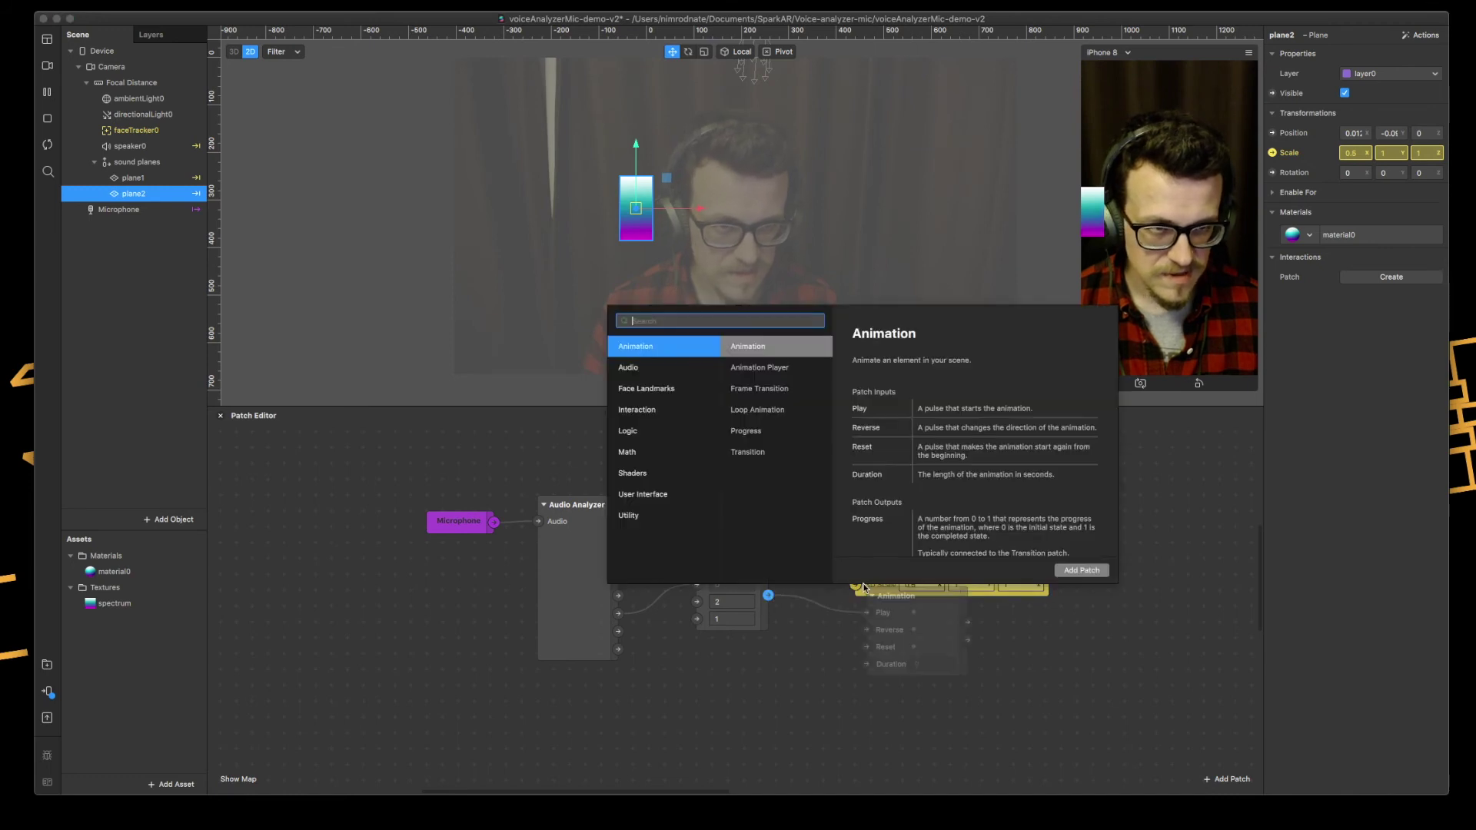
{"action": "left_click", "coordinate": [967, 678]}
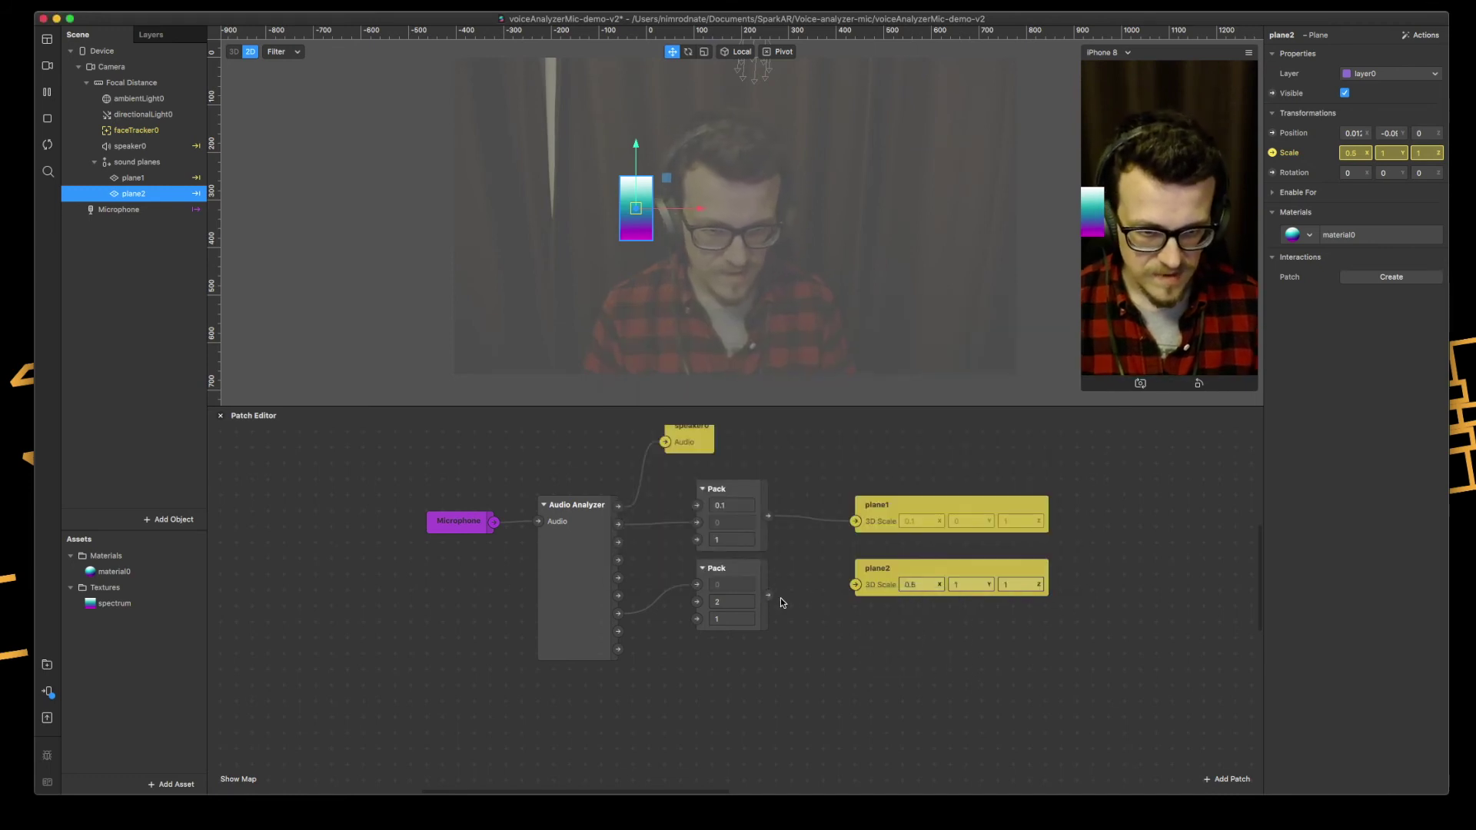
{"action": "left_click_drag", "start_coordinate": [773, 598], "coordinate": [860, 590]}
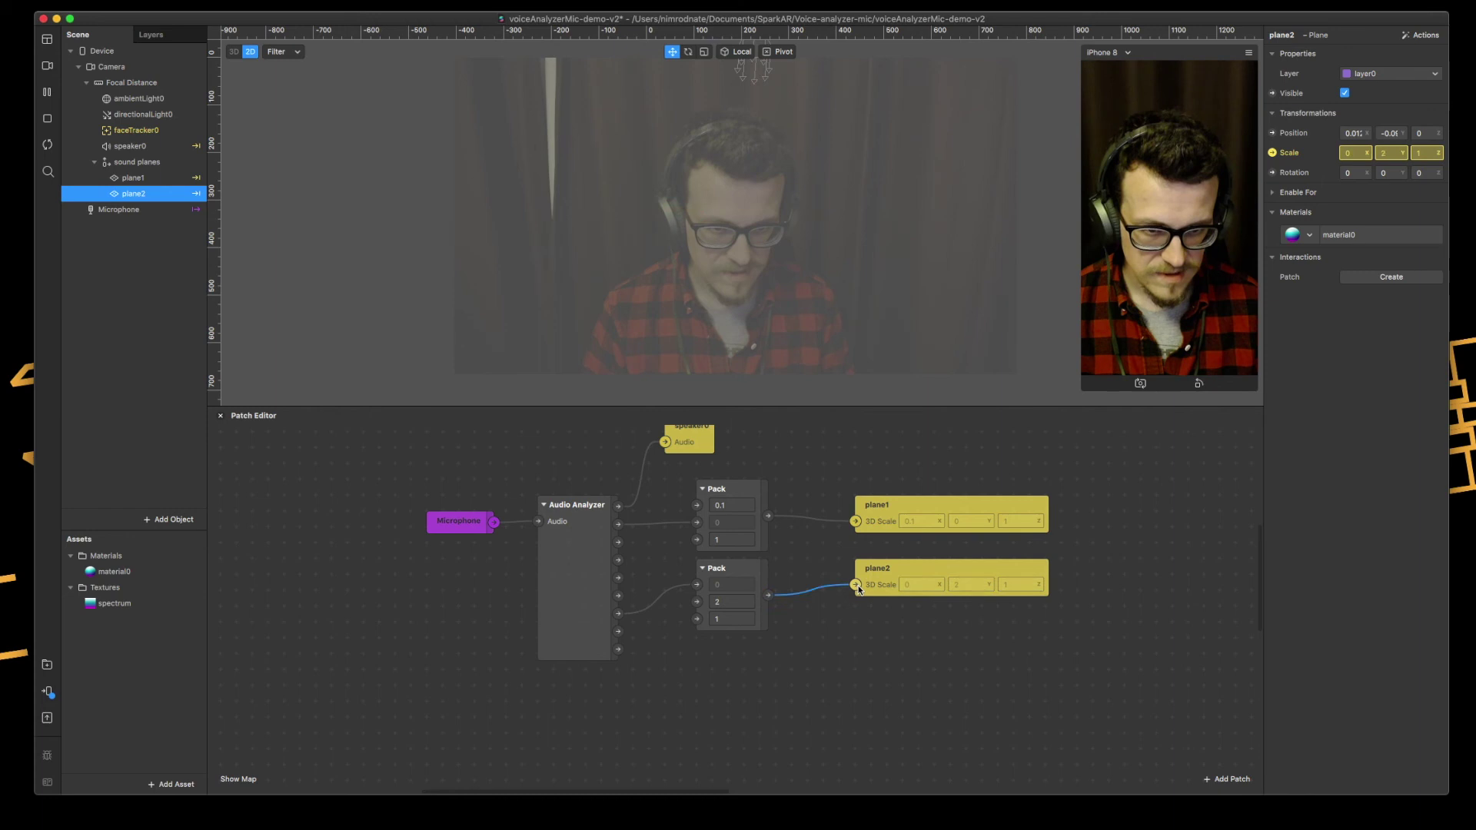
{"action": "key", "text": "super+s"}
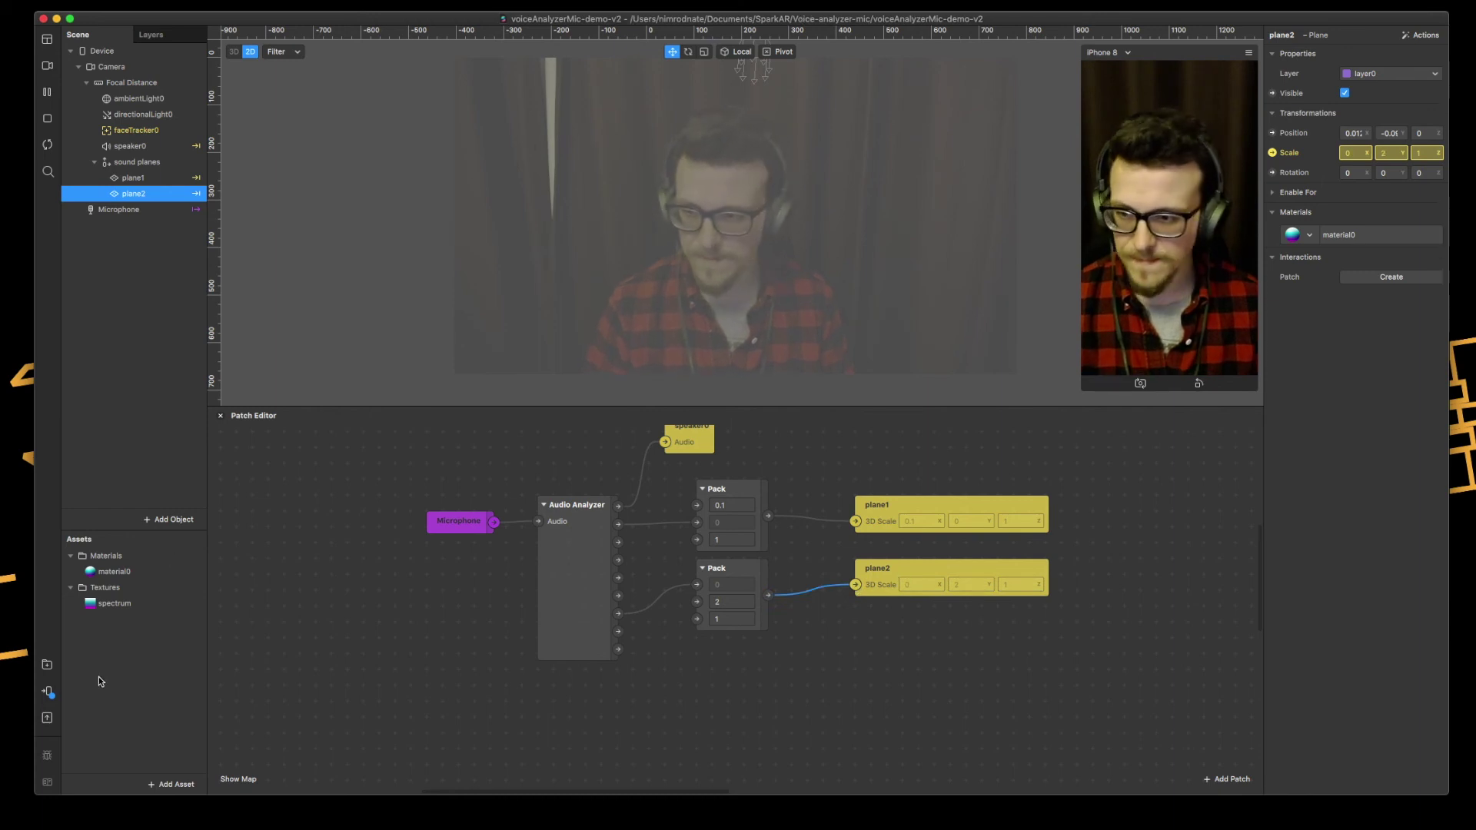
Send the effect to the iPhone and view it live on the QuickTime phone mirror.
{"action": "left_click", "coordinate": [44, 692]}
{"action": "left_click", "coordinate": [193, 647]}
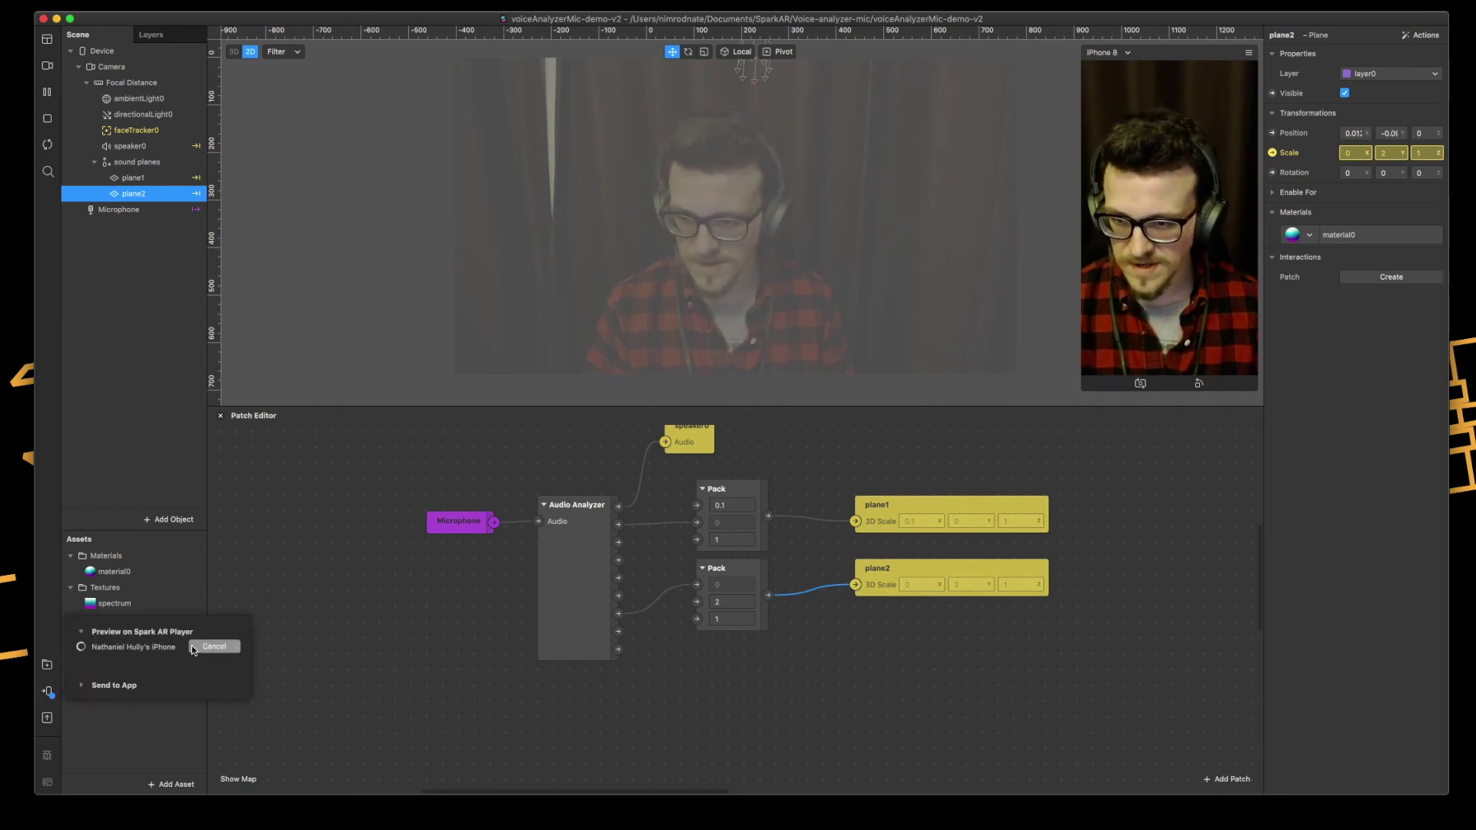
{"action": "key", "text": "super+Tab"}
{"action": "key", "text": "super+Tab"}
{"action": "key", "text": "super+Tab"}
{"action": "key", "text": "super+Tab"}
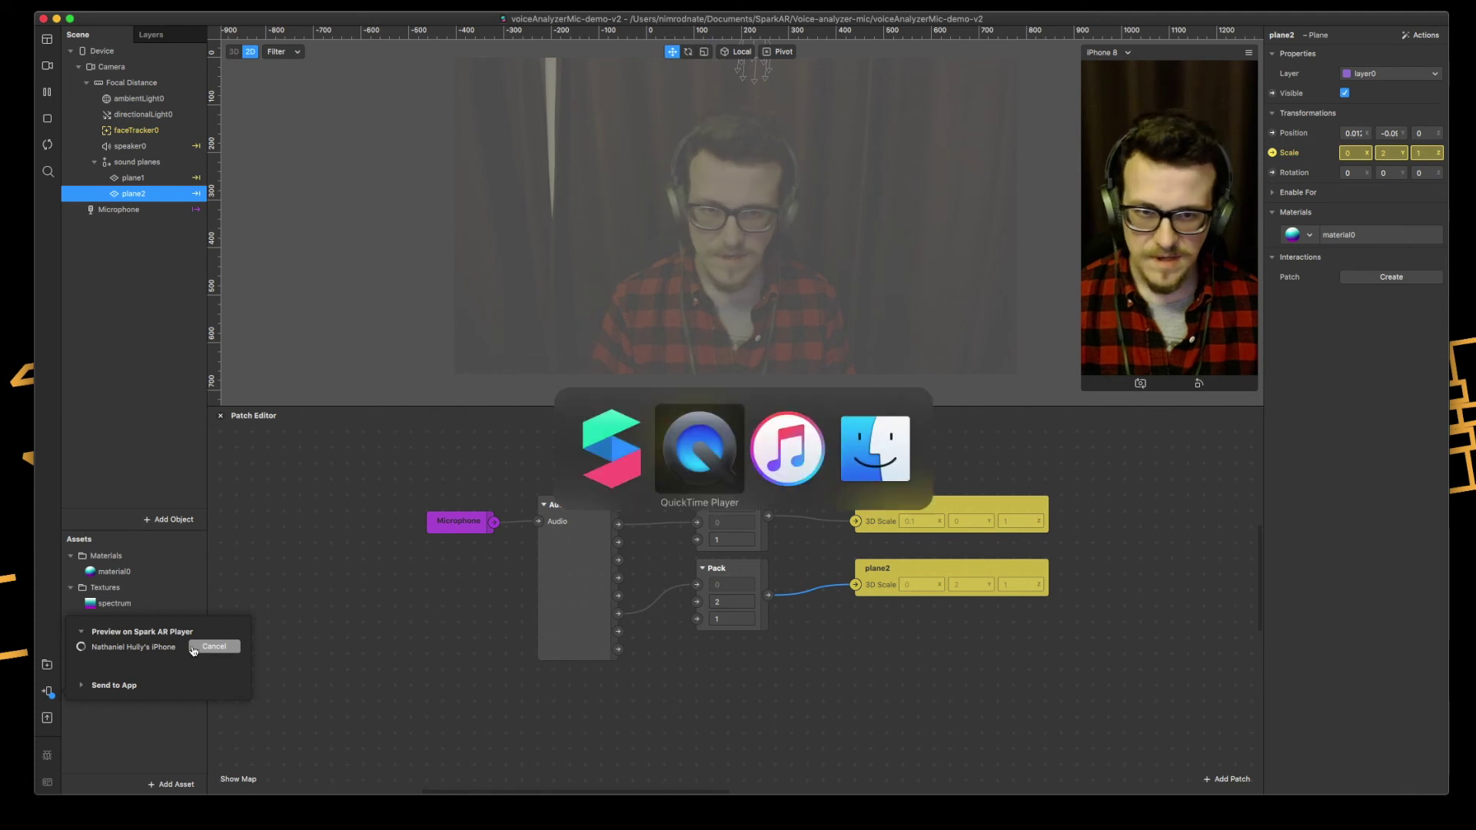
{"action": "key", "text": "super+Tab"}
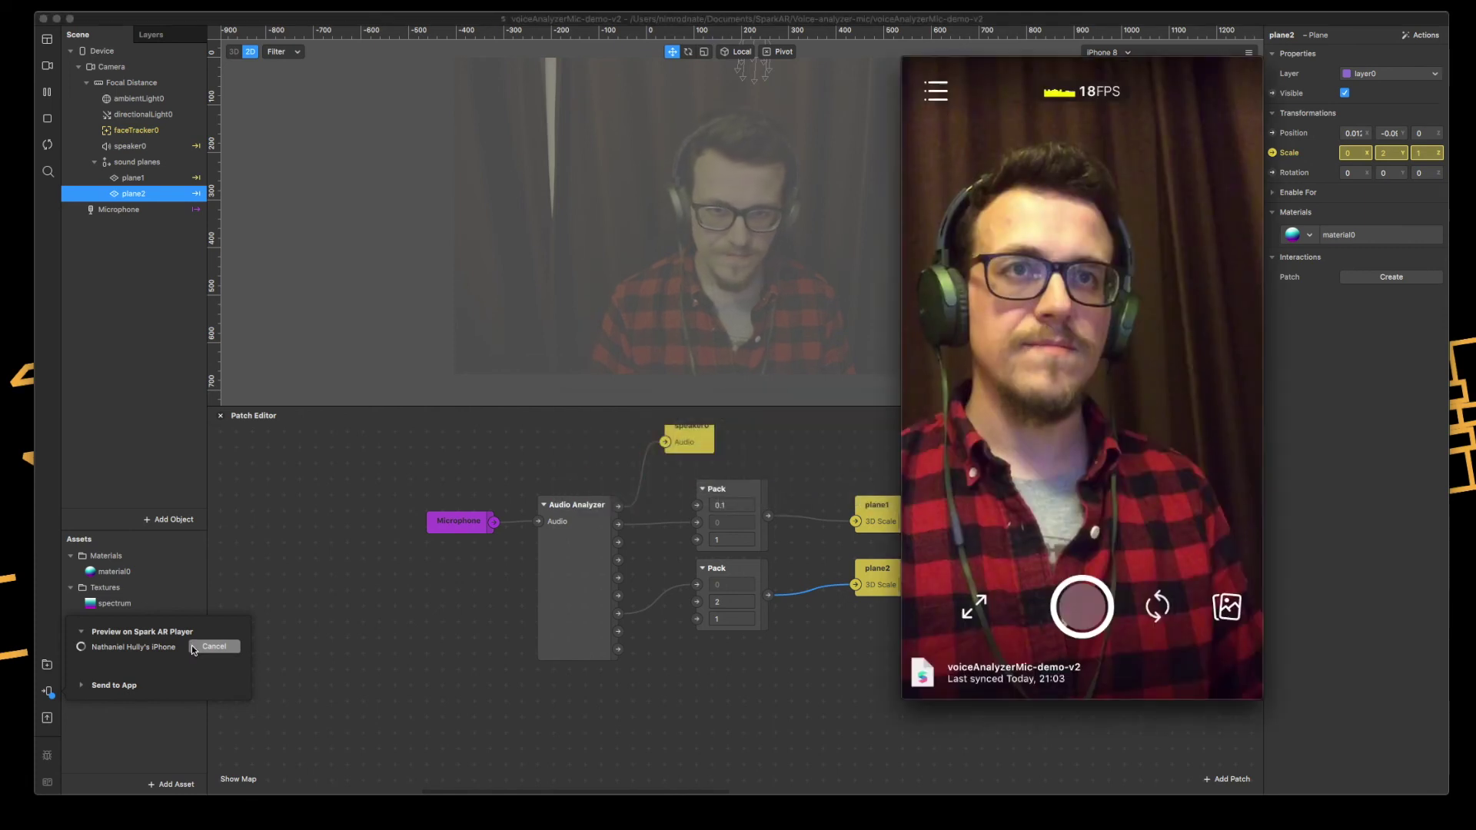